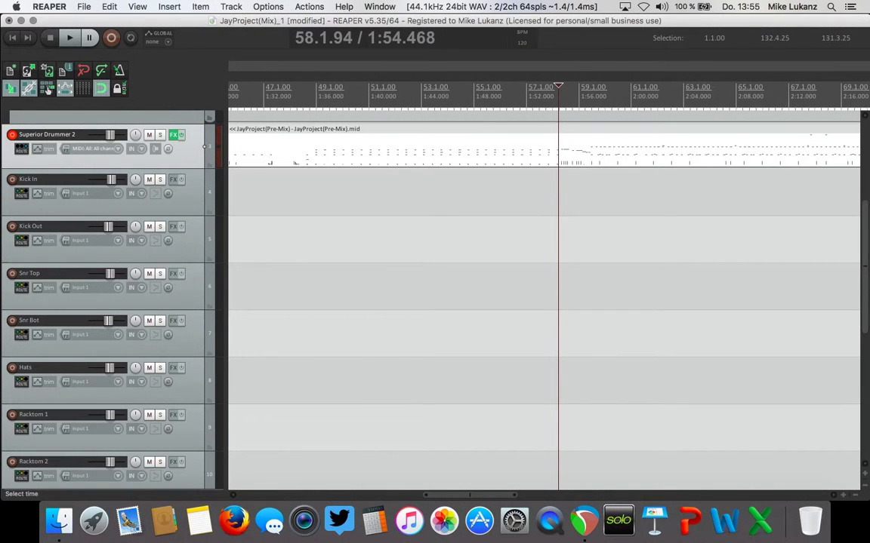
# Step: Open the Superior Drummer 2 MIDI item in the MIDI editor and show the fill around bars 57–61
pyautogui.scroll(3, 543, 302)
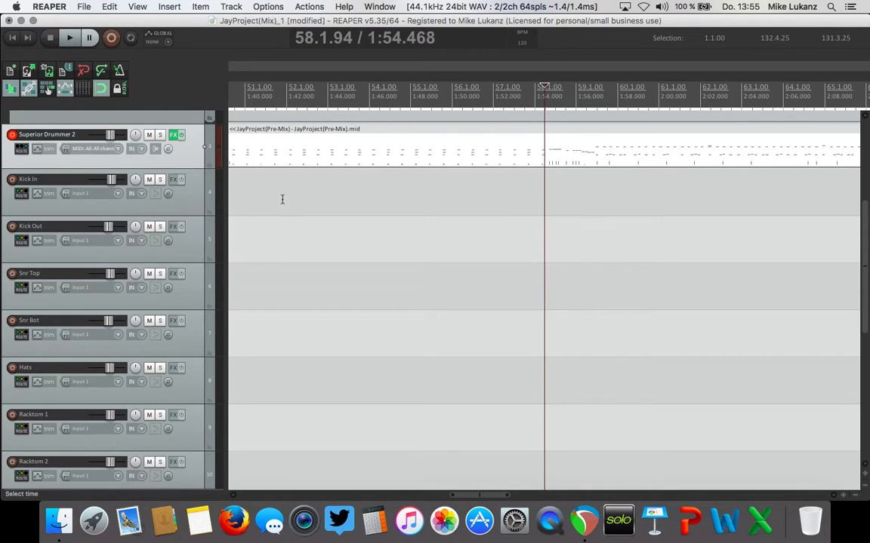
pyautogui.scroll(-4, 302, 163)
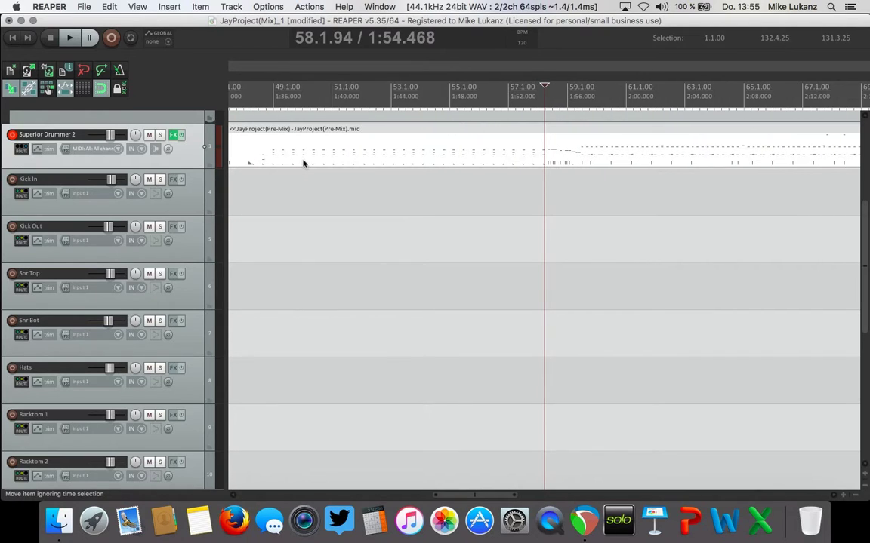
pyautogui.scroll(-1, 303, 163)
pyautogui.scroll(-2, 306, 160)
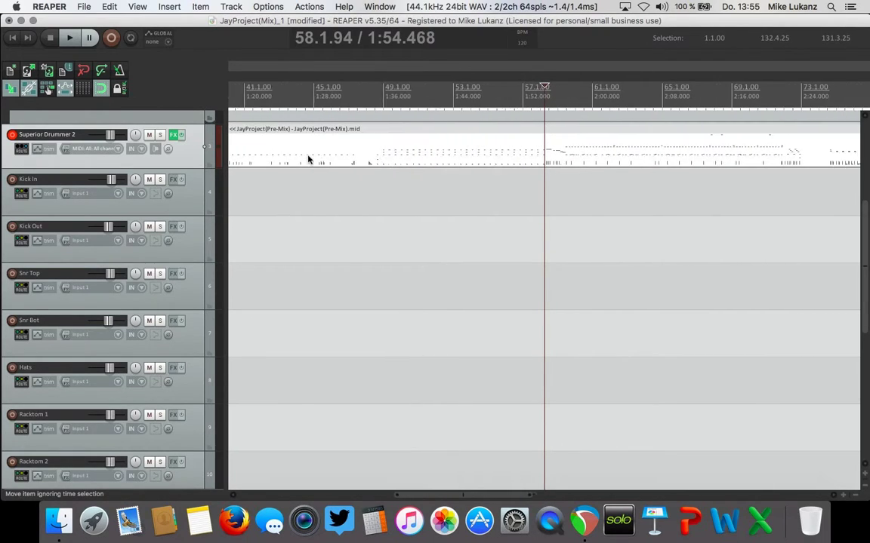
pyautogui.scroll(-3, 308, 160)
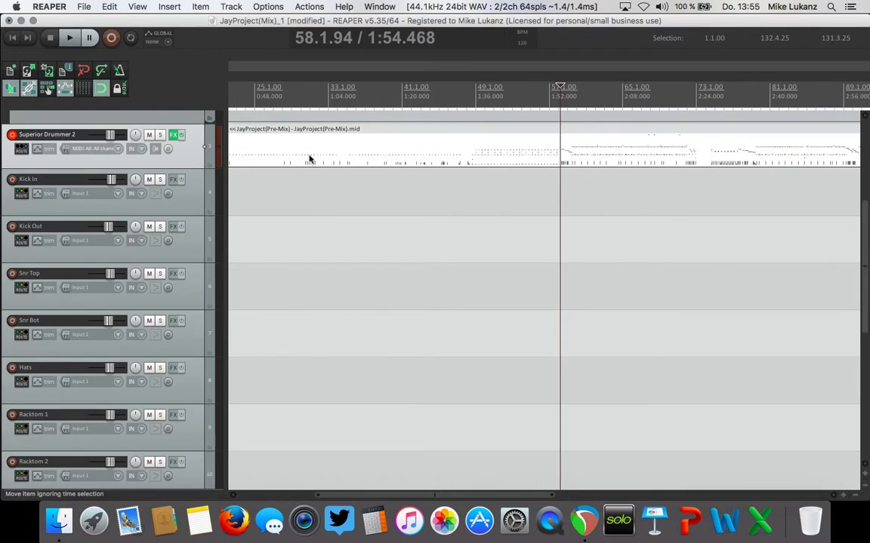
pyautogui.scroll(-1, 313, 156)
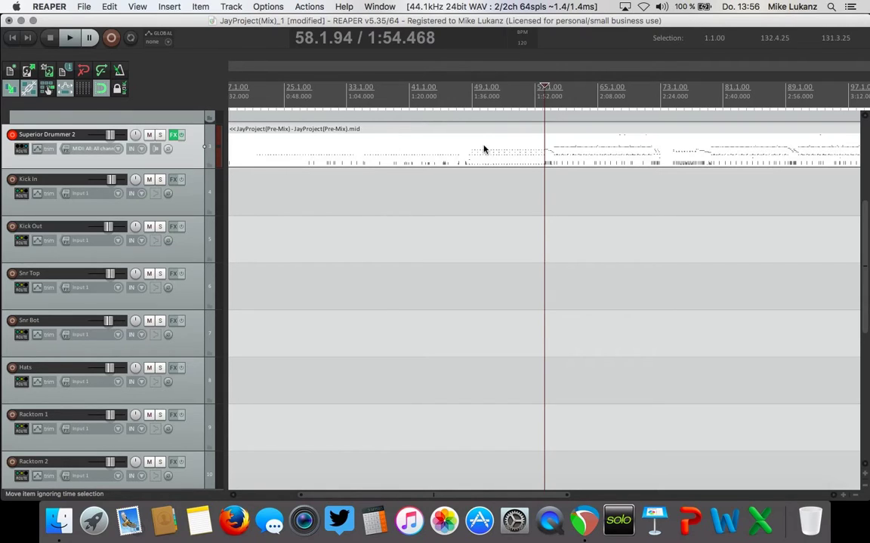
pyautogui.doubleClick(507, 149)
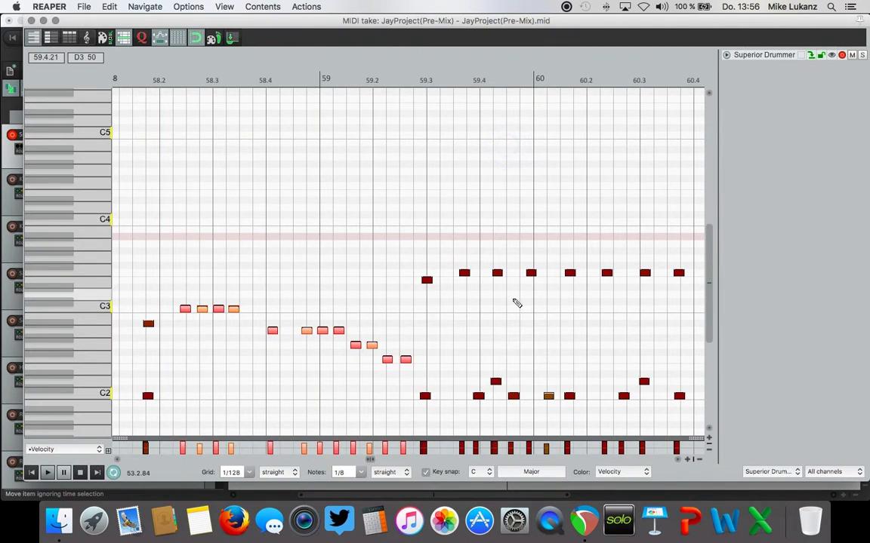
pyautogui.scroll(-3, 707, 249)
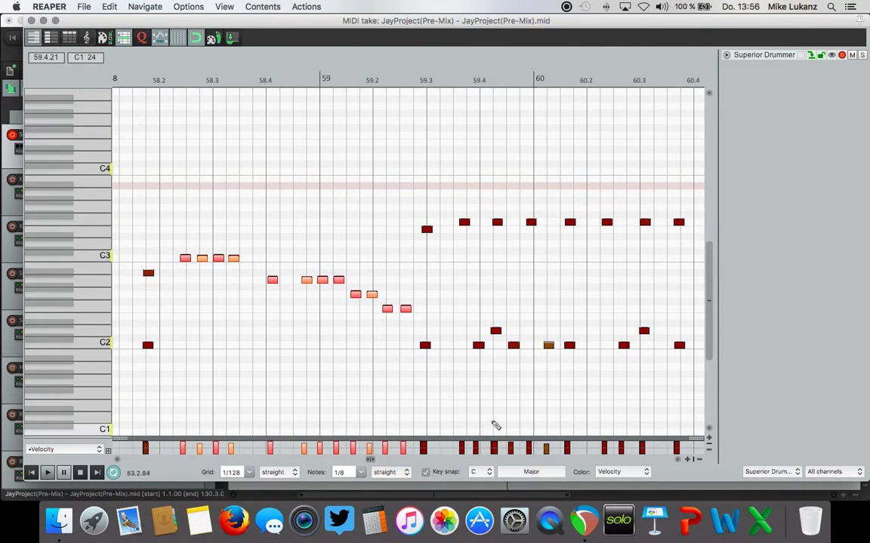
pyautogui.scroll(-3, 453, 408)
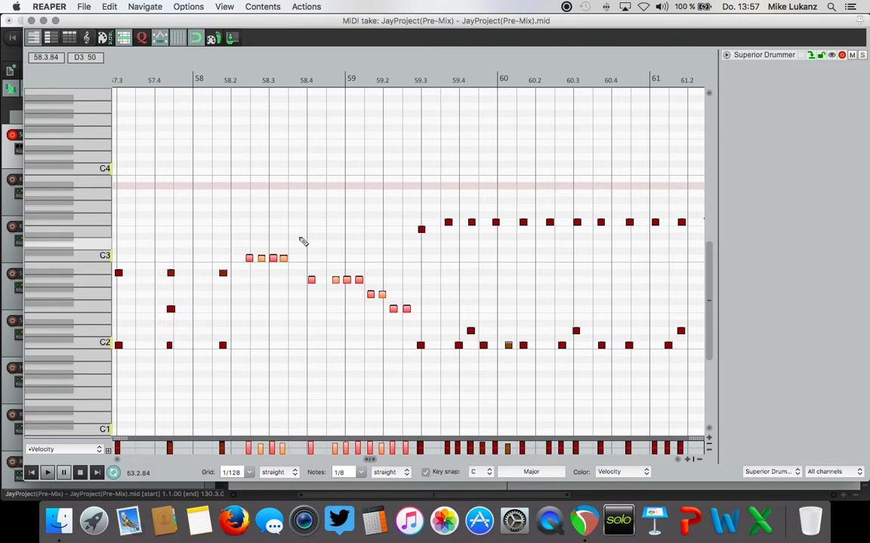
pyautogui.scroll(-1, 296, 242)
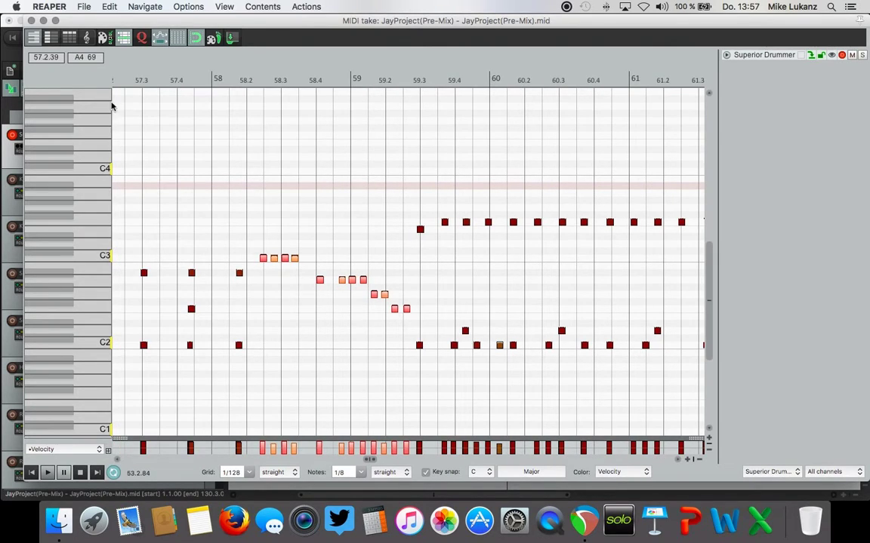
pyautogui.click(27, 21)
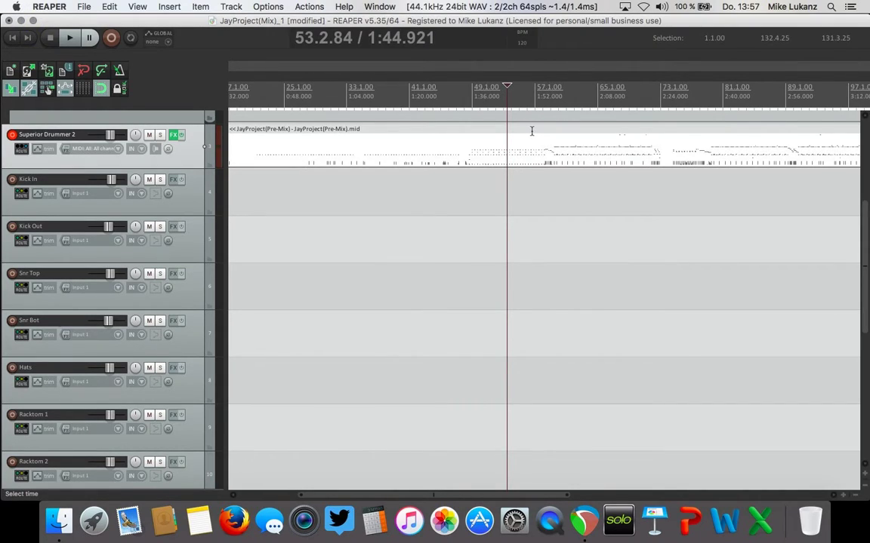
pyautogui.press('space')
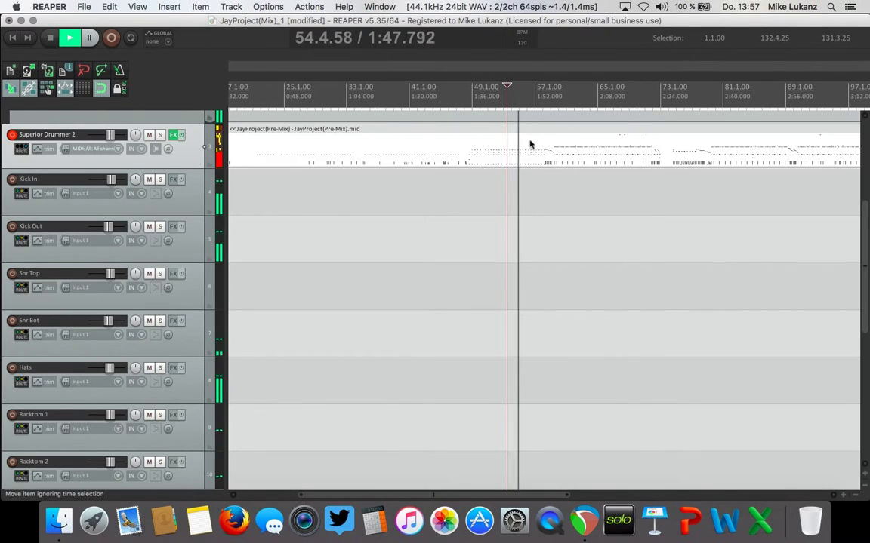
pyautogui.doubleClick(530, 144)
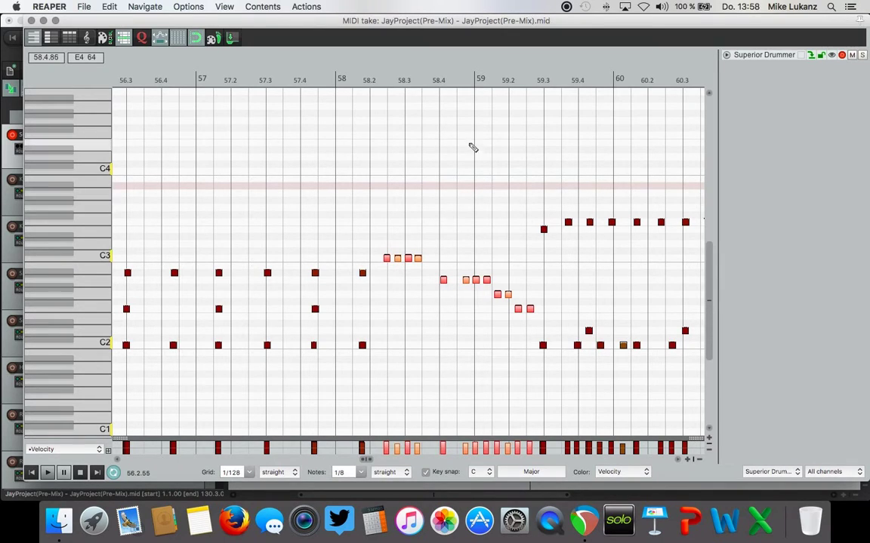
pyautogui.click(456, 64)
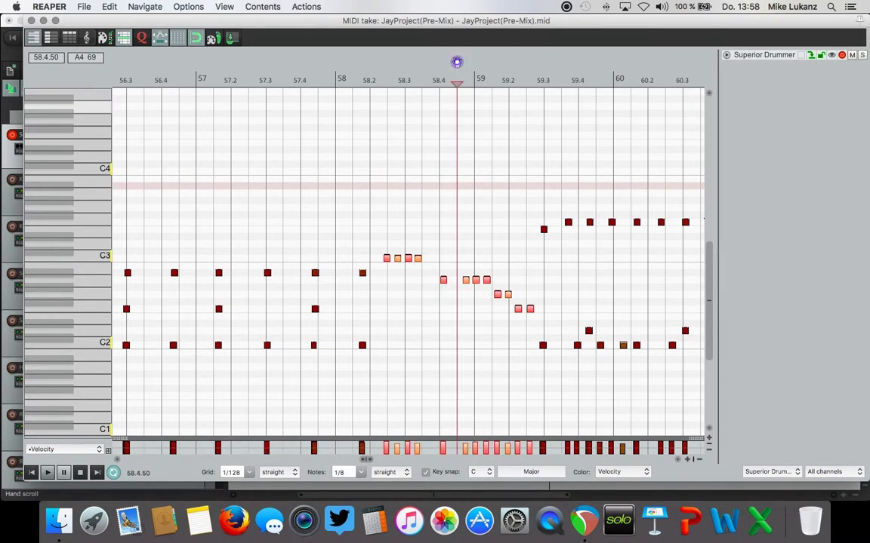
# Step: Select the twelve fill notes from C3 downward and audition the fill from bar 58.2
pyautogui.click(374, 252)
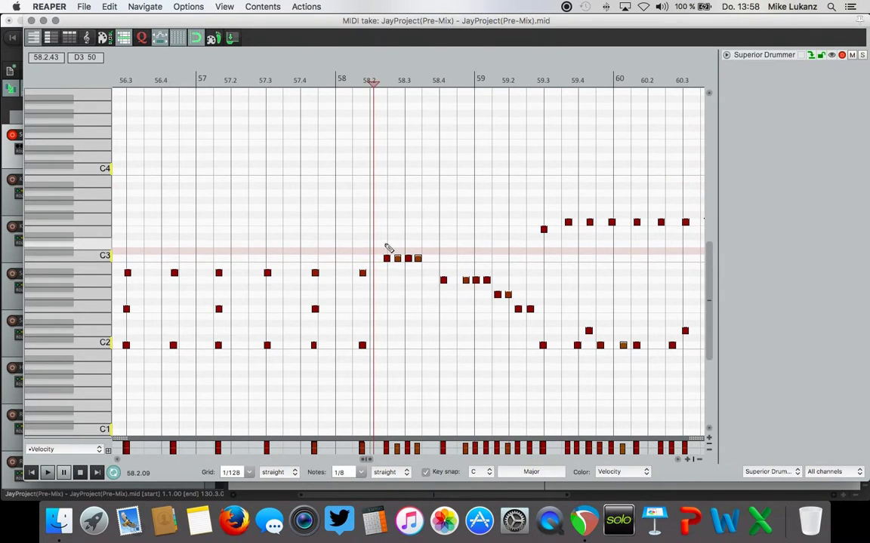
pyautogui.press('space')
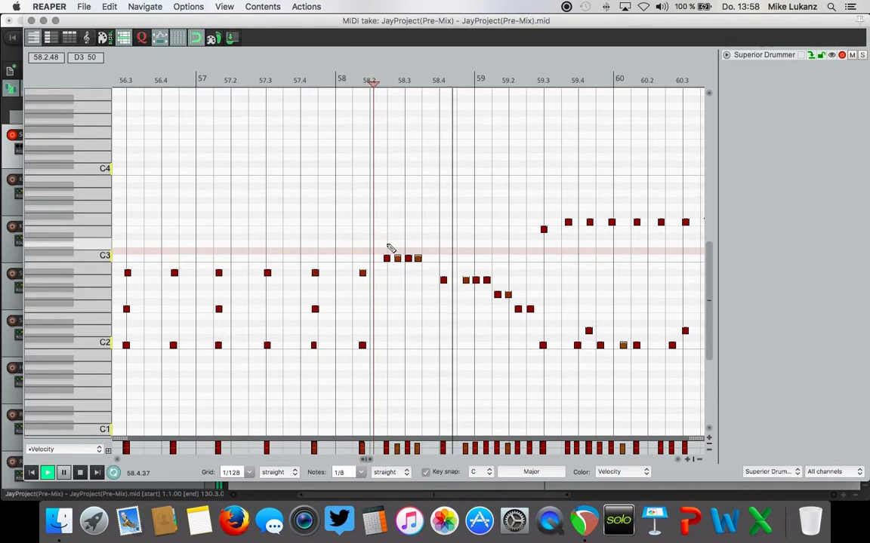
pyautogui.press('space')
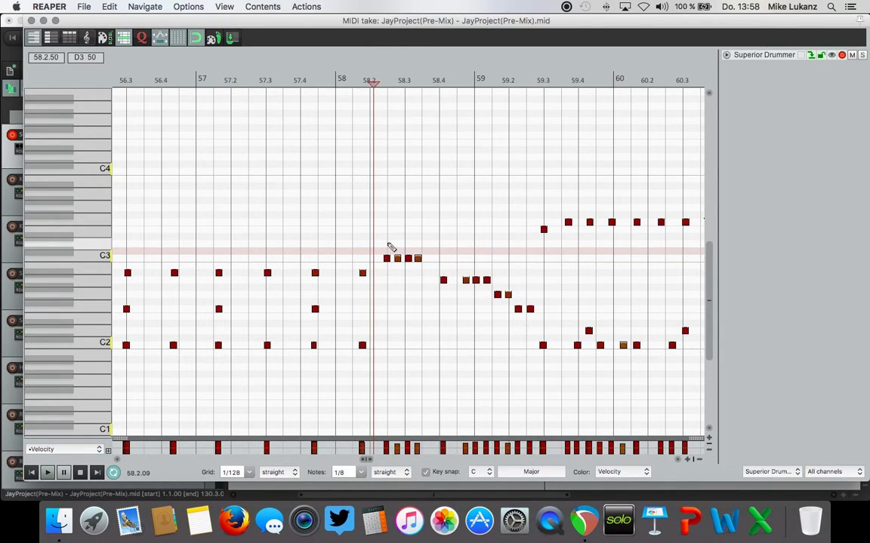
pyautogui.moveTo(381, 250); pyautogui.dragTo(536, 318)
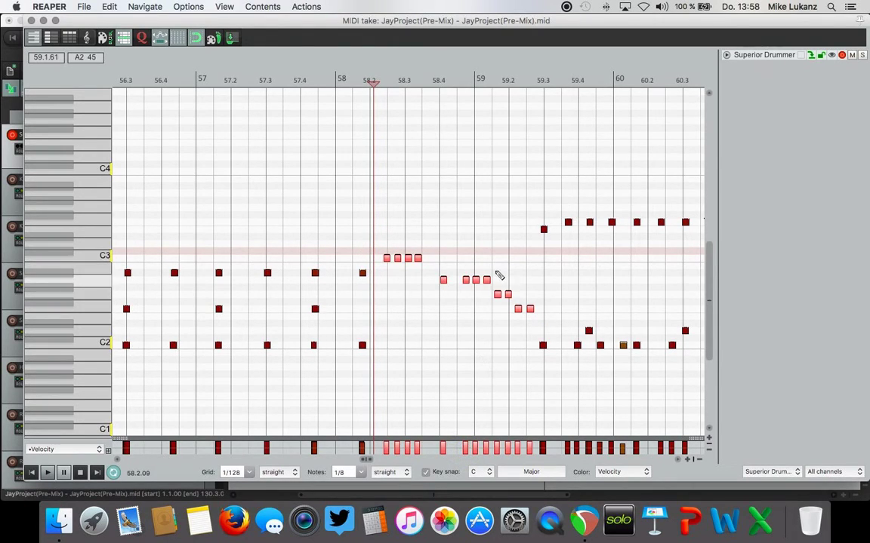
pyautogui.press('space')
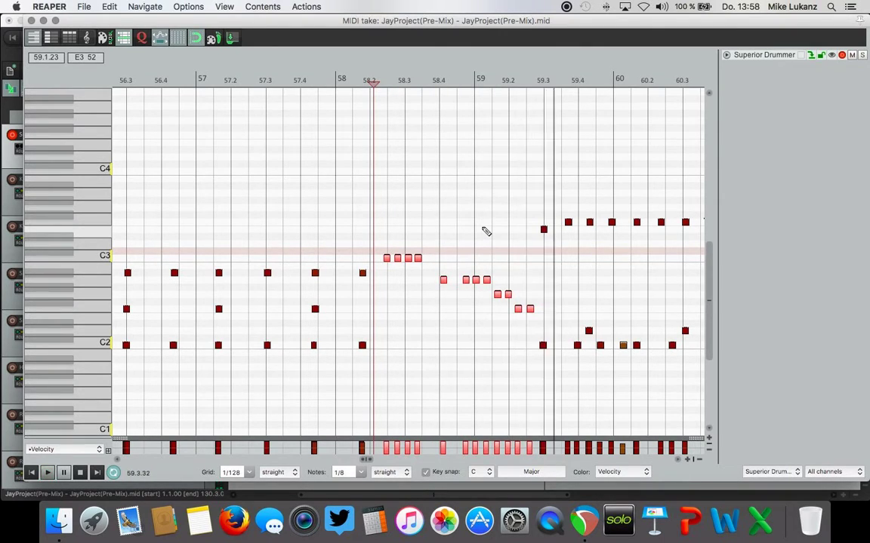
pyautogui.press('space')
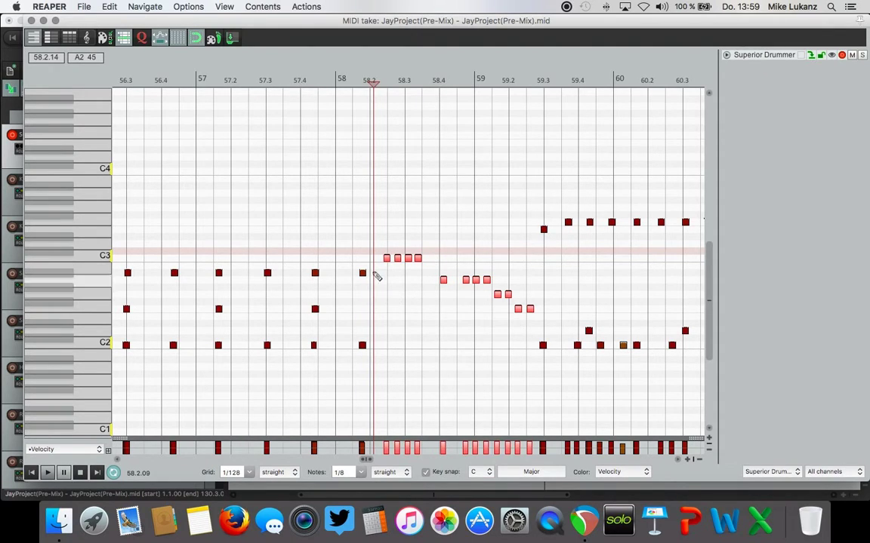
# Step: Reselect the 58.2–59.2 fill run and lower several notes' velocities in the velocity lane
pyautogui.click(405, 297)
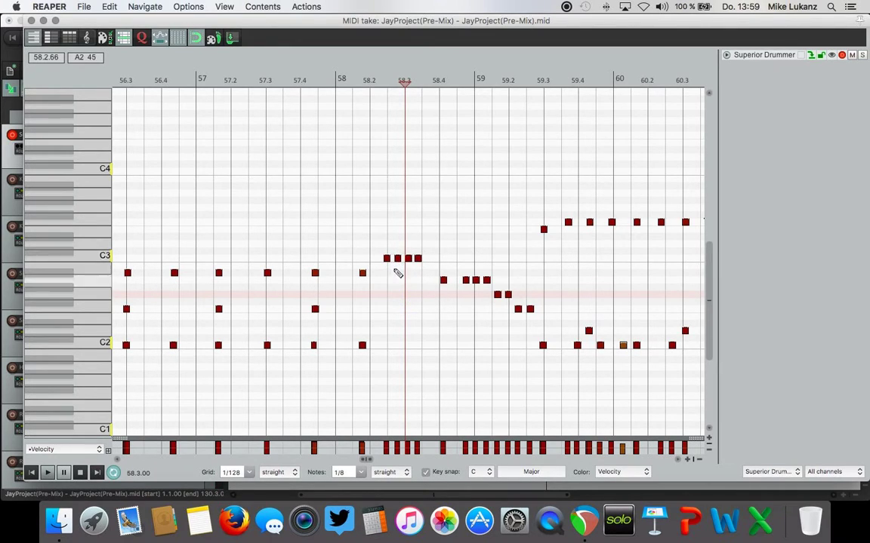
pyautogui.press('super+z')
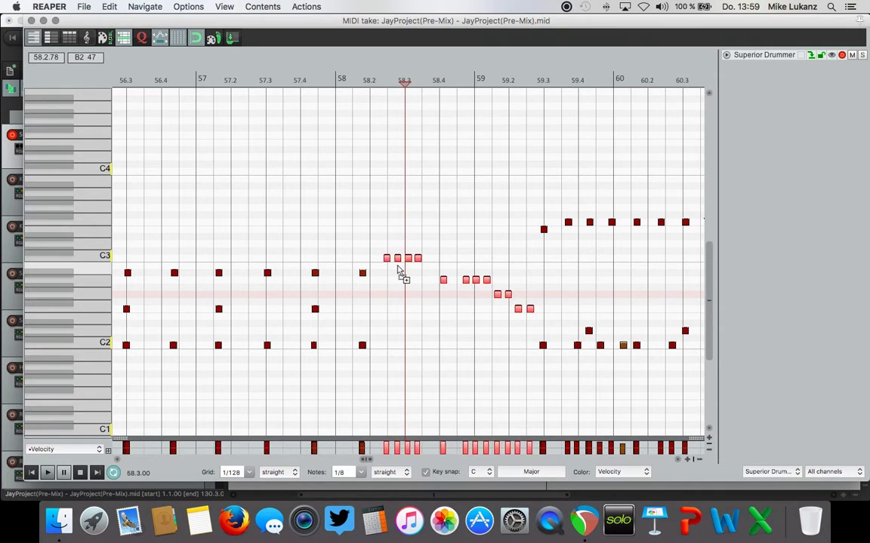
pyautogui.moveTo(396, 446); pyautogui.dragTo(425, 458)
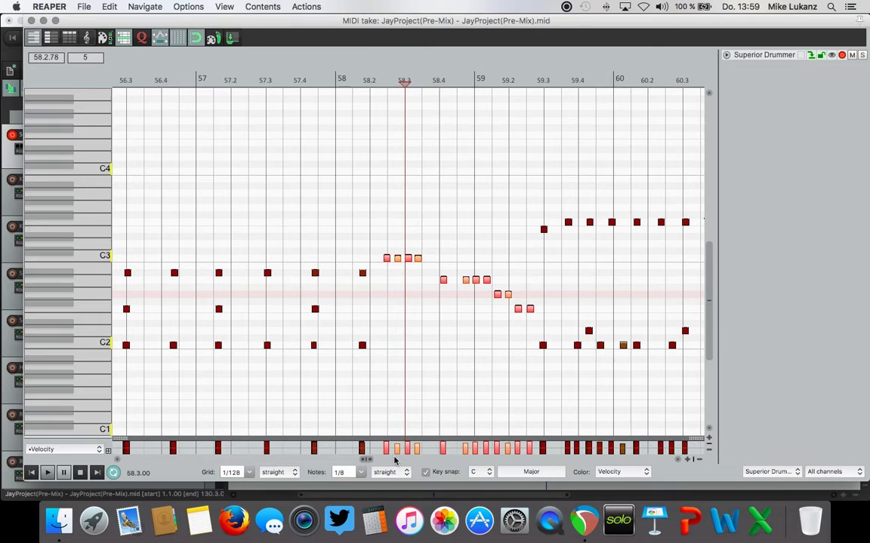
# Step: Drop the fourth C3 fill note's velocity to a very soft 17
pyautogui.hscroll(5, 388, 460)
pyautogui.scroll(-5, 402, 428)
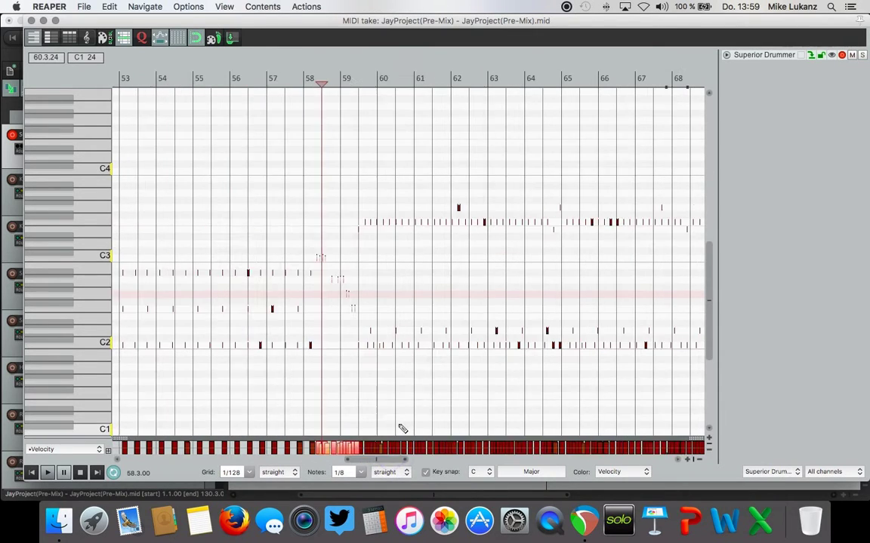
pyautogui.scroll(6, 362, 336)
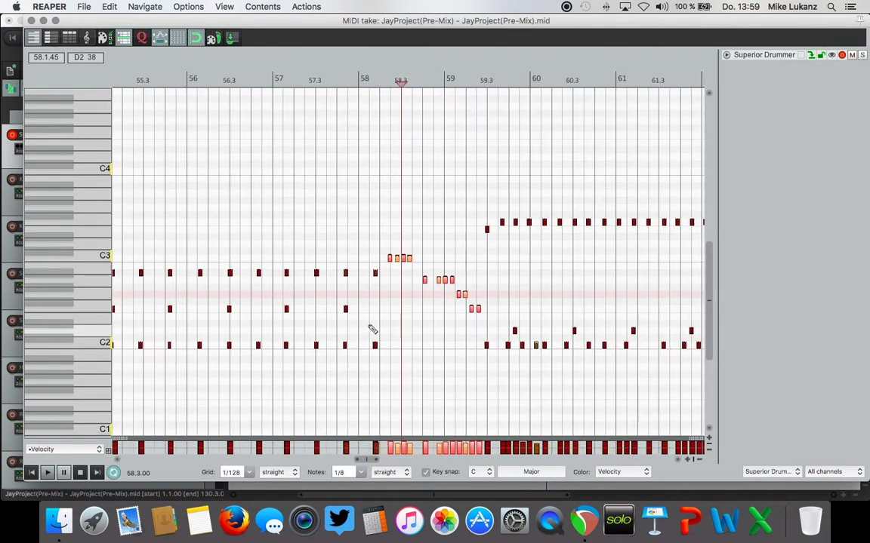
pyautogui.scroll(4, 375, 330)
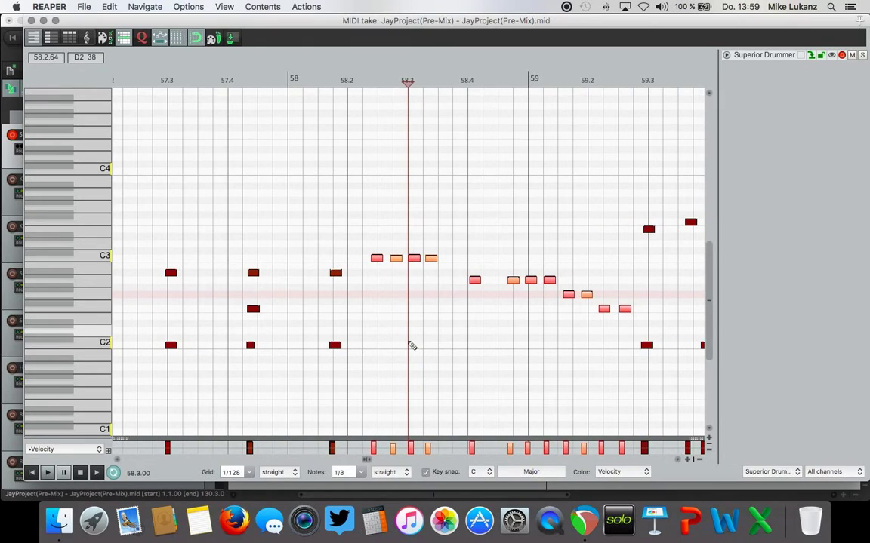
pyautogui.rightClick(415, 199)
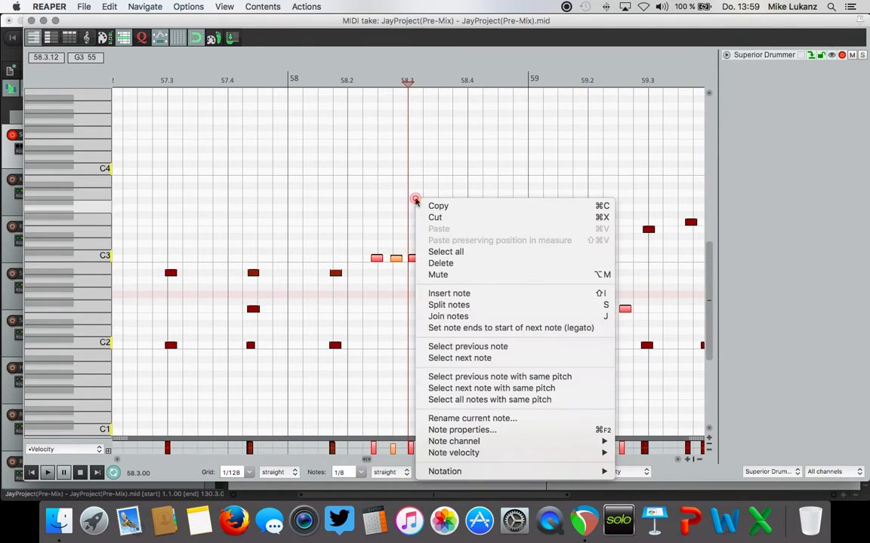
pyautogui.click(407, 198)
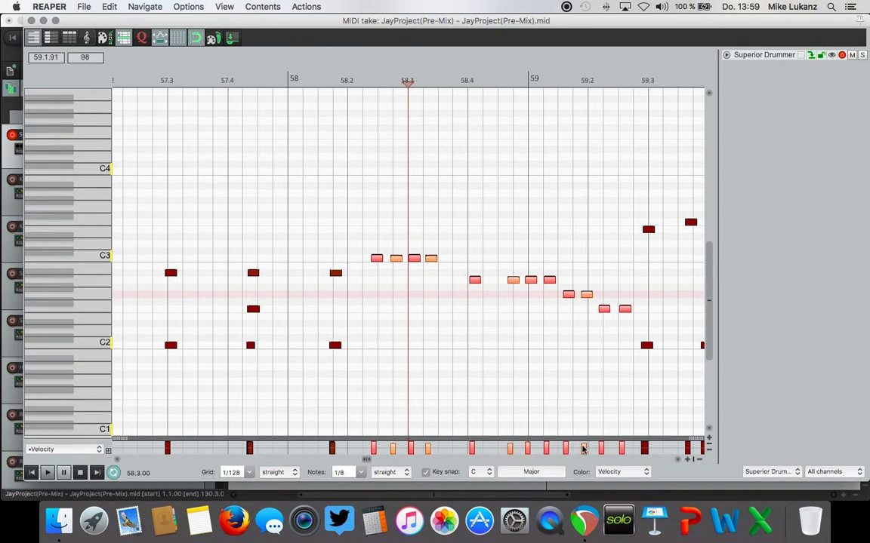
pyautogui.moveTo(584, 451)
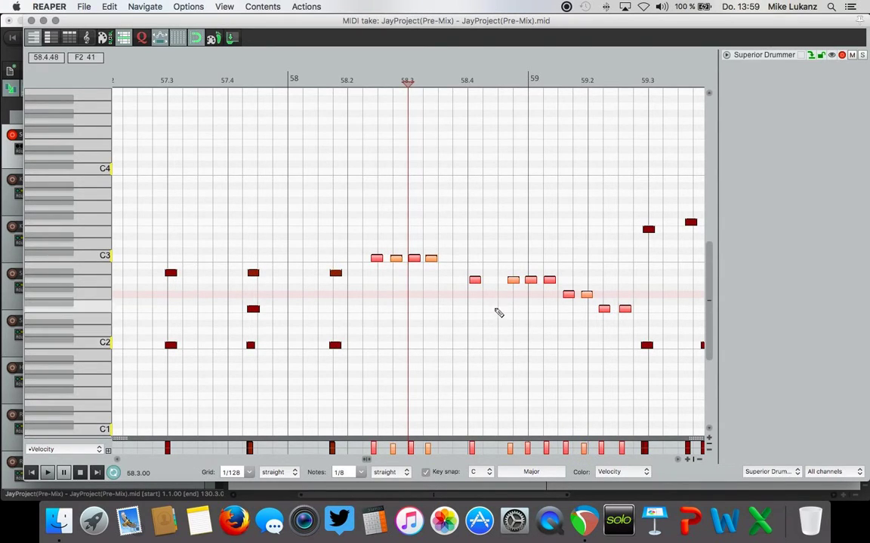
pyautogui.click(445, 459)
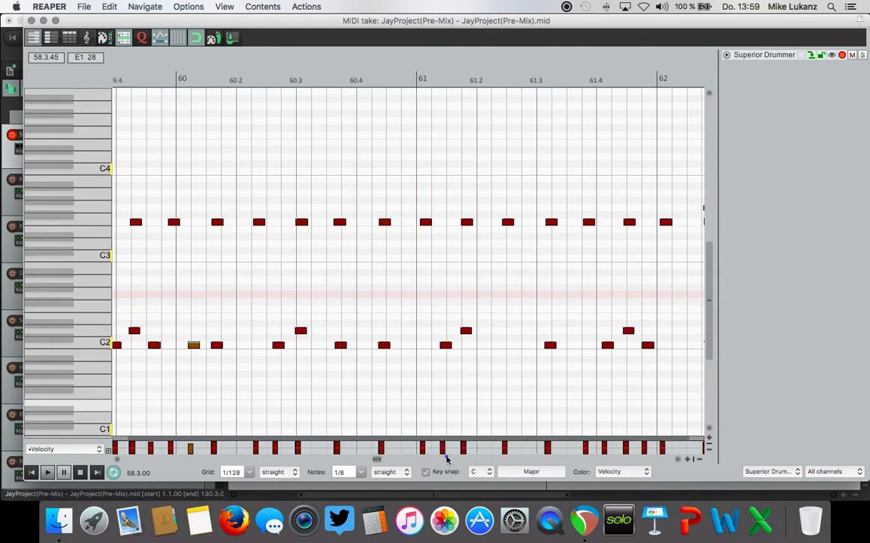
pyautogui.scroll(-4, 422, 418)
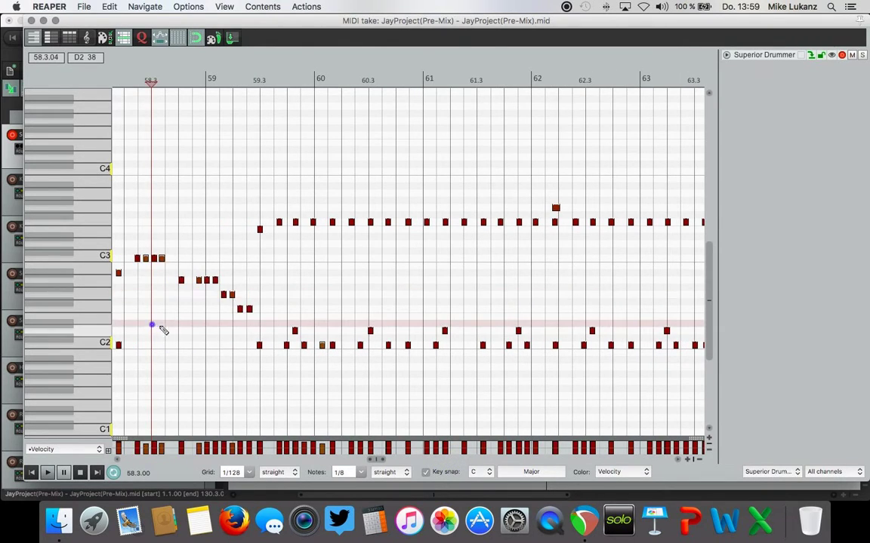
pyautogui.scroll(4, 188, 326)
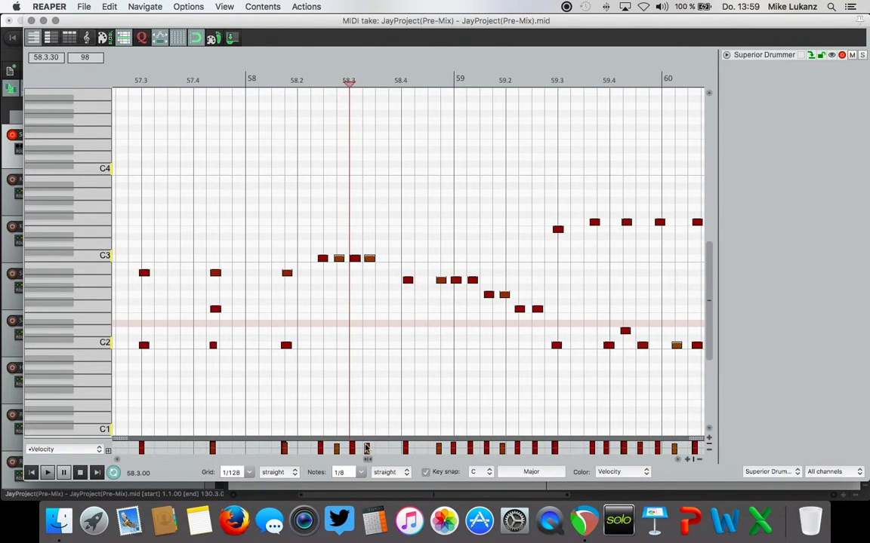
pyautogui.click(365, 448)
pyautogui.click(302, 310)
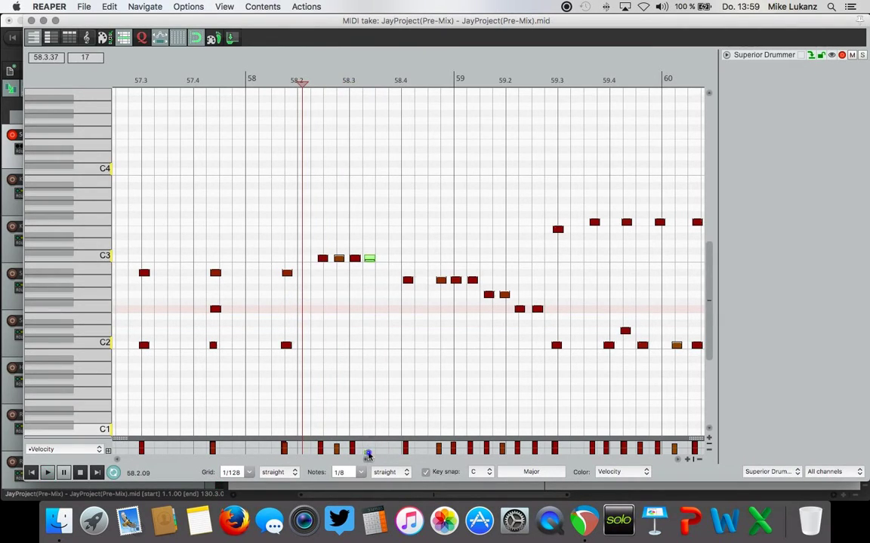
# Step: Raise the fourth C3 note's velocity to 105 and play the fill to hear it
pyautogui.moveTo(367, 455); pyautogui.dragTo(370, 449)
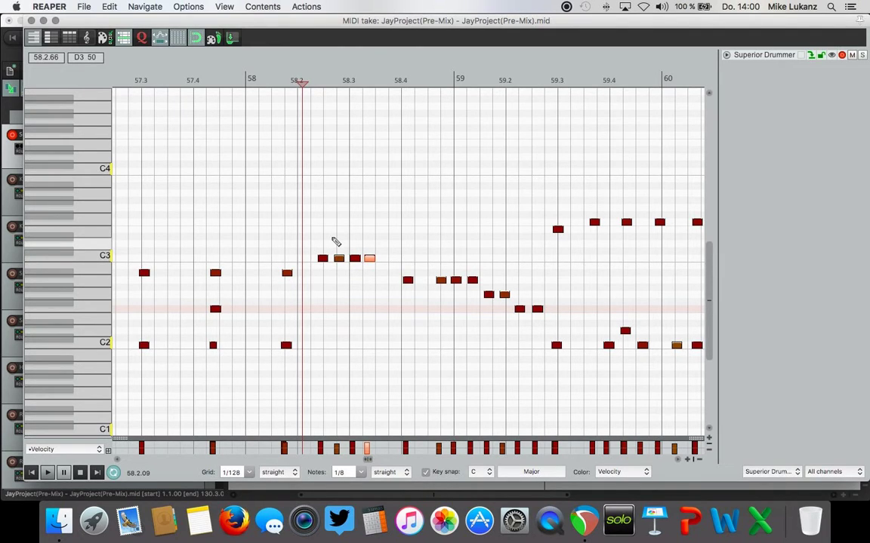
pyautogui.press('space')
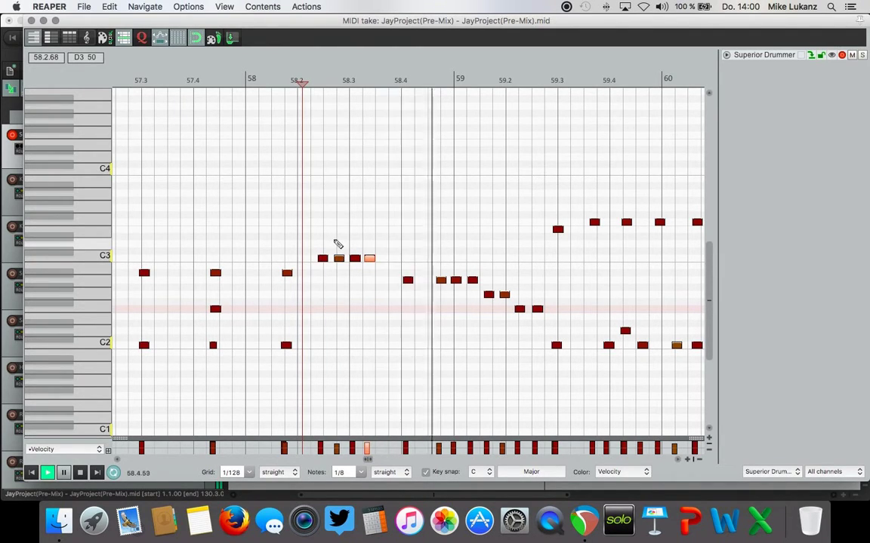
pyautogui.press('space')
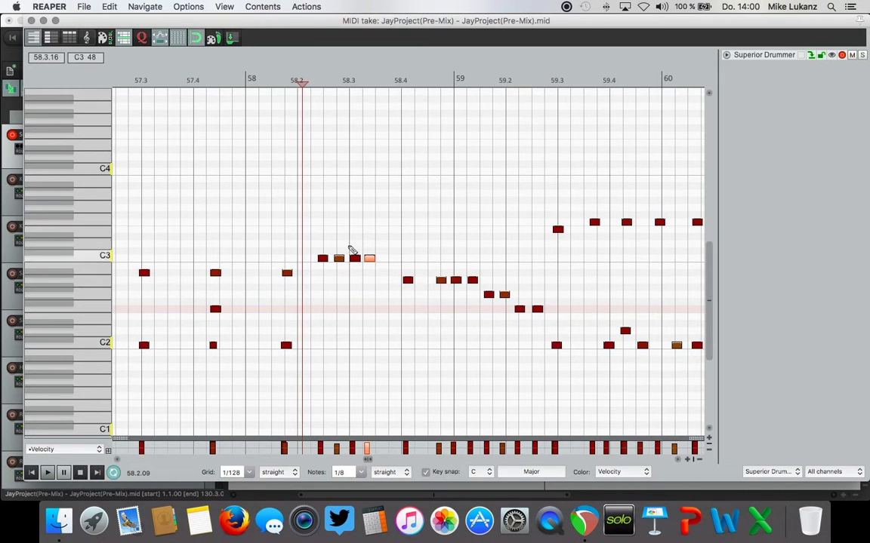
# Step: Select the 58.2–59.2 fill notes, audition them twice, and close the MIDI editor
pyautogui.moveTo(311, 240); pyautogui.dragTo(548, 341)
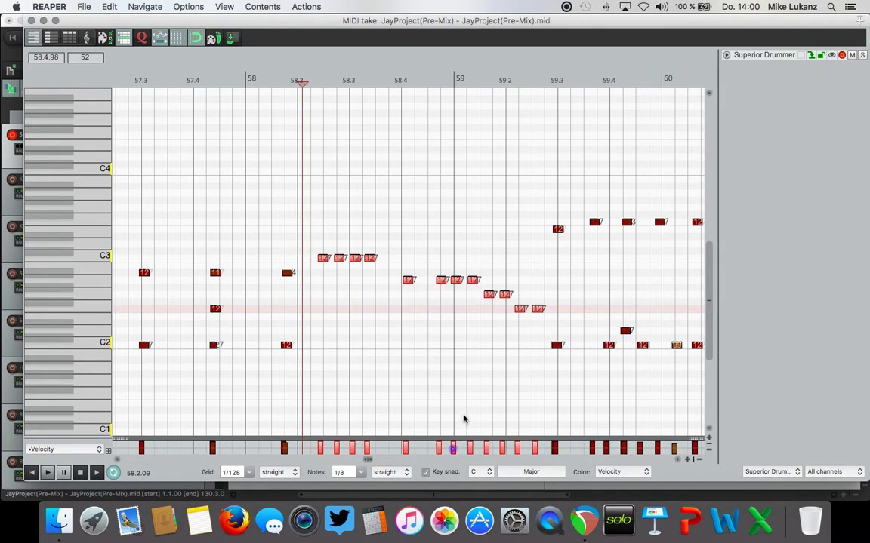
pyautogui.press('space')
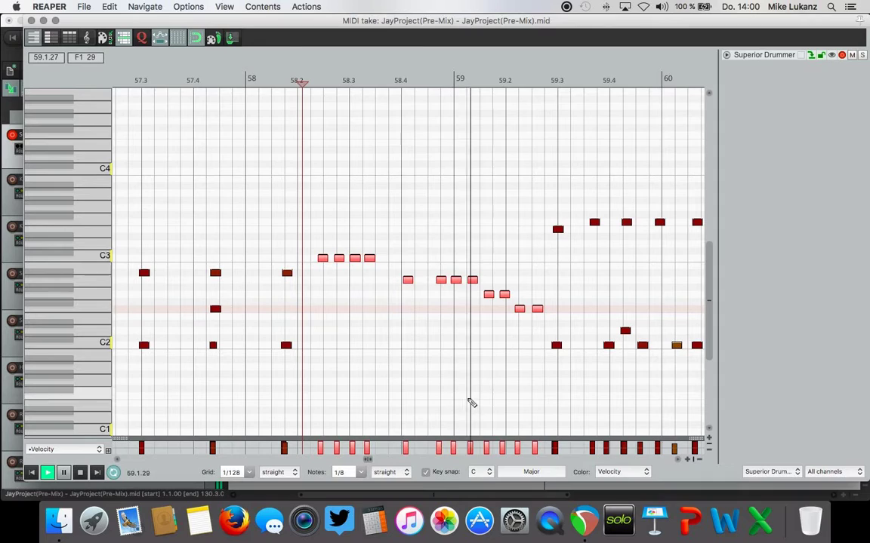
pyautogui.press('space')
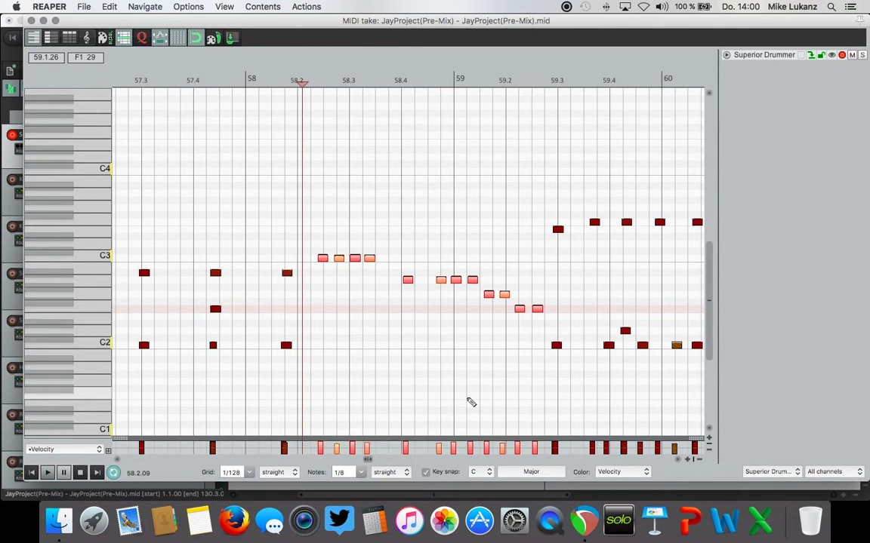
pyautogui.press('space')
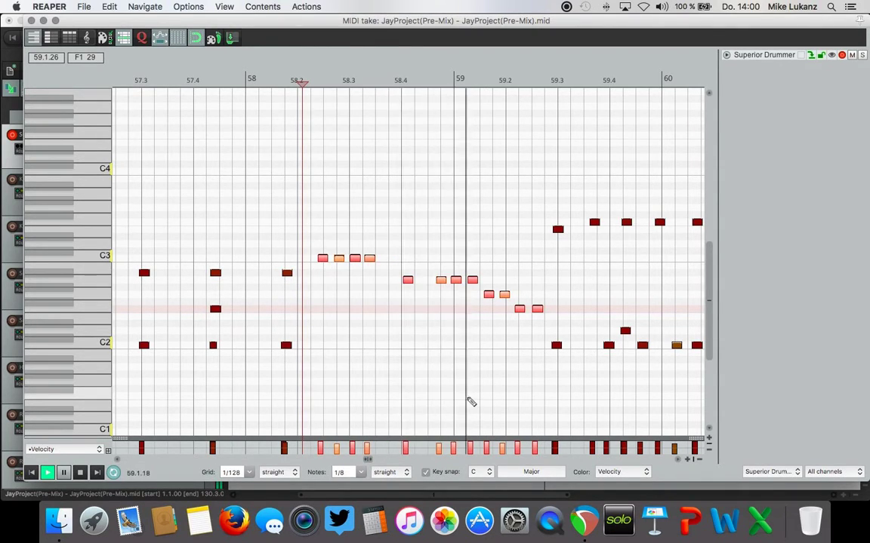
pyautogui.press('space')
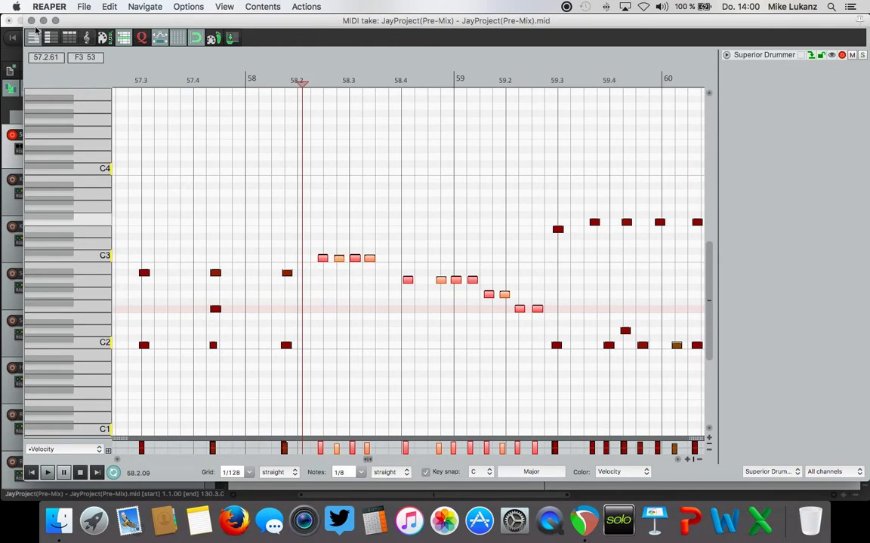
pyautogui.click(20, 20)
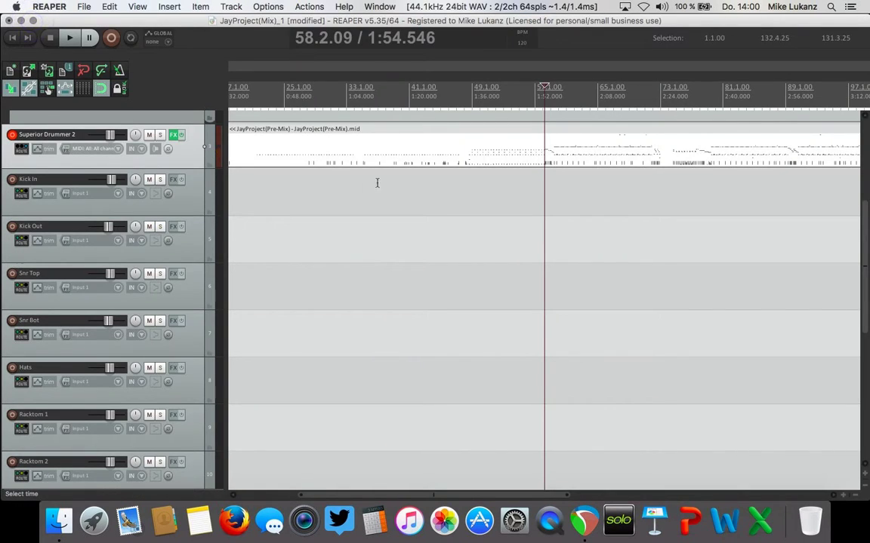
# Step: Reopen the drum MIDI take, reselect the 58.2–59.2 fill notes, and toggle velocity numbers on and off
pyautogui.doubleClick(526, 144)
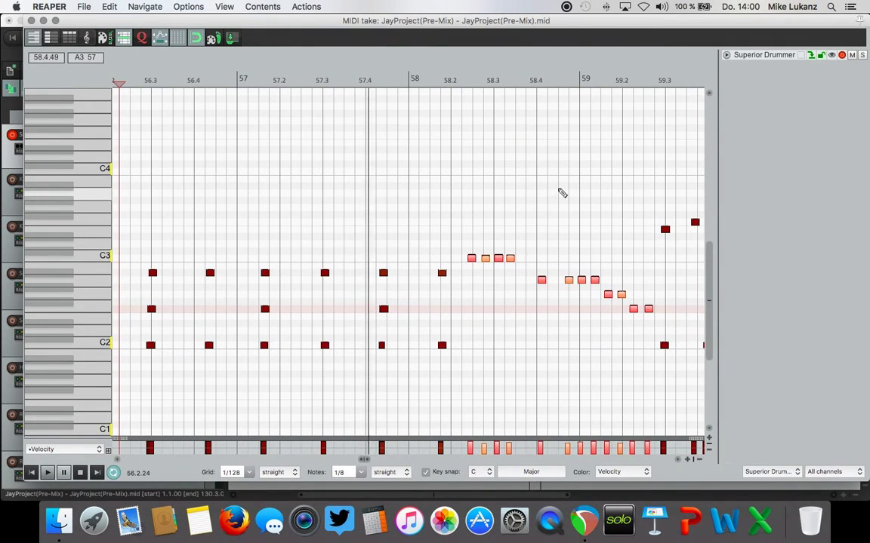
pyautogui.scroll(-1, 558, 194)
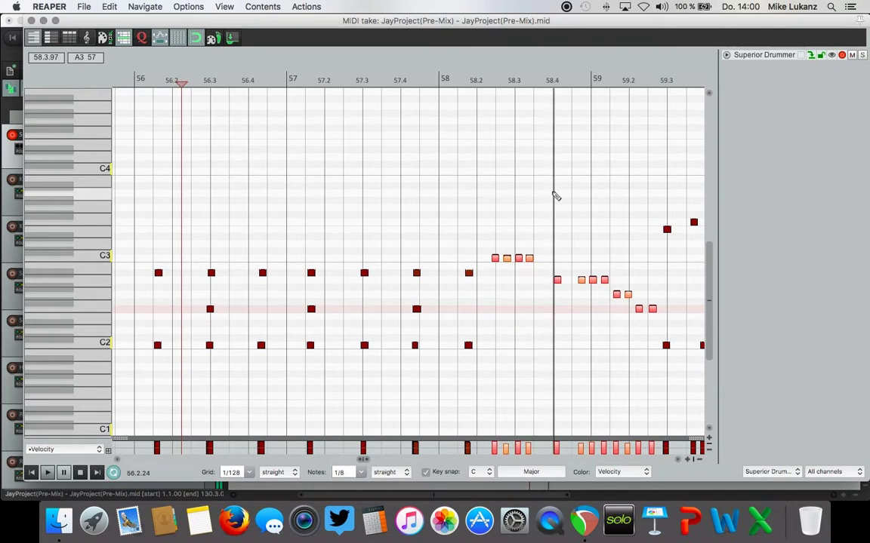
pyautogui.click(210, 201)
pyautogui.moveTo(487, 251); pyautogui.dragTo(647, 349)
pyautogui.press('v')
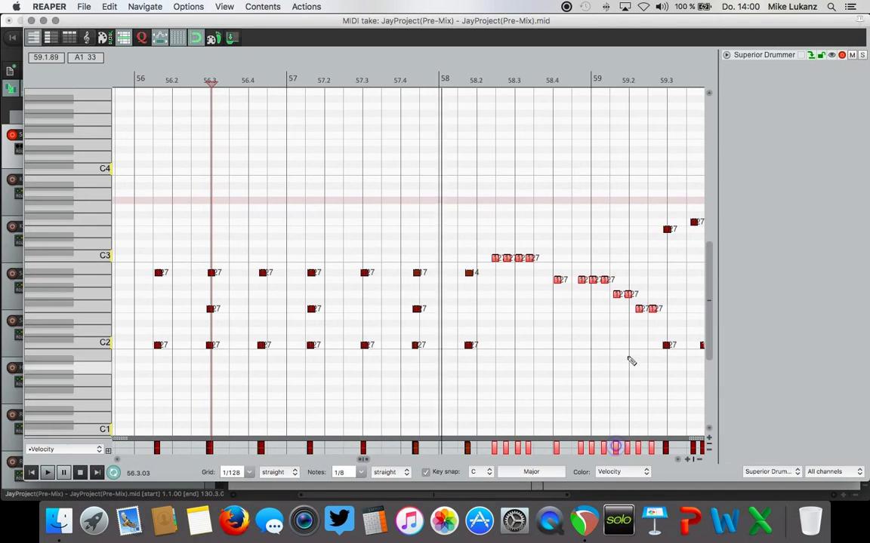
pyautogui.press('v')
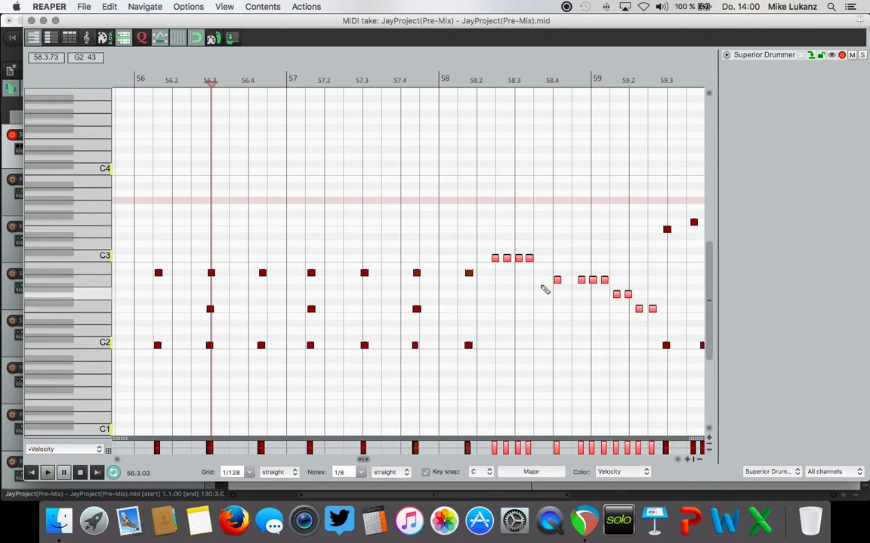
# Step: Scroll the piano roll right to the later fill around bar 89
pyautogui.scroll(-1, 456, 221)
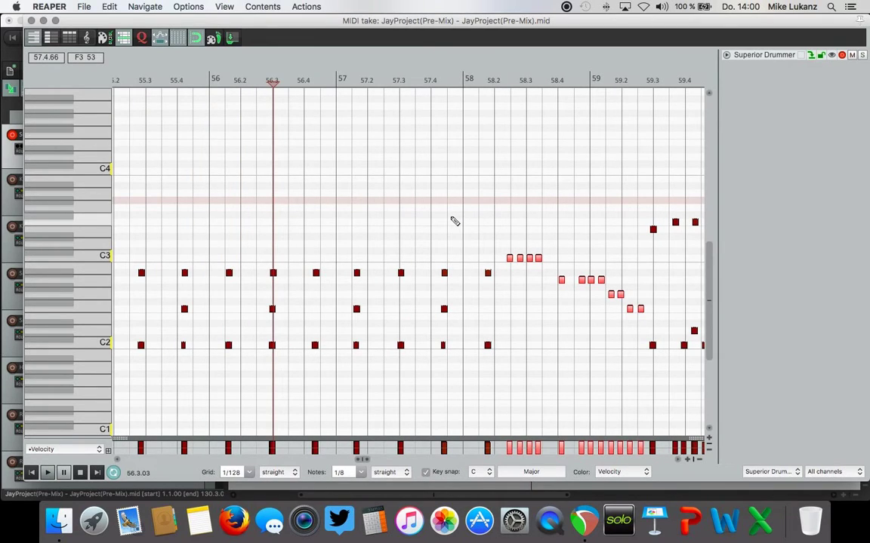
pyautogui.scroll(-1, 454, 221)
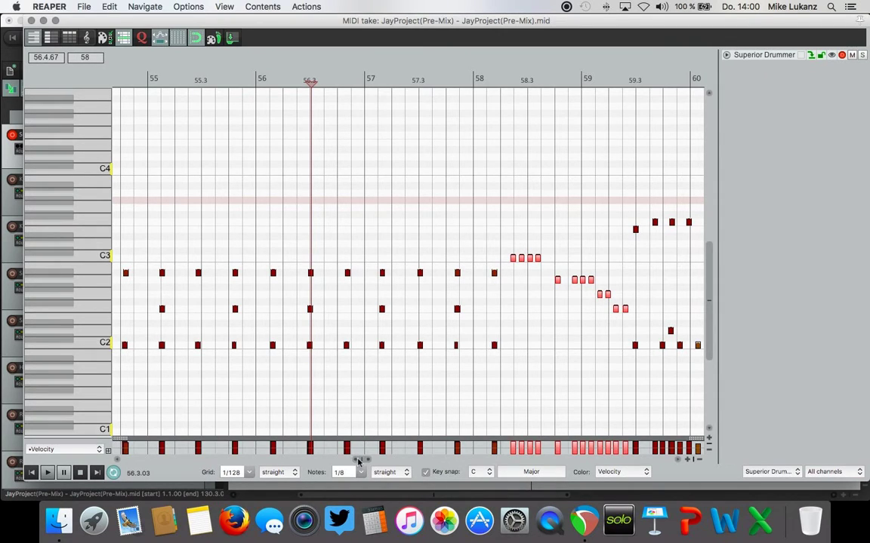
pyautogui.hscroll(5, 360, 462)
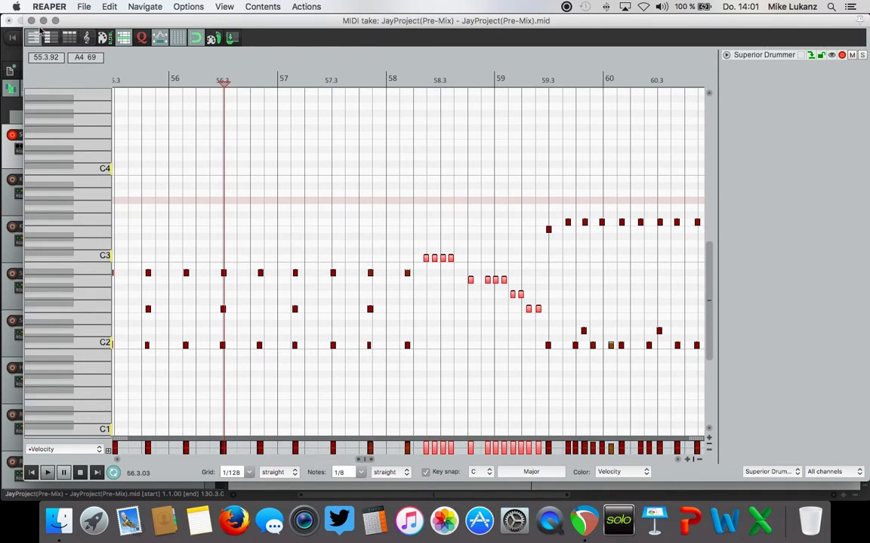
pyautogui.scroll(2, 407, 330)
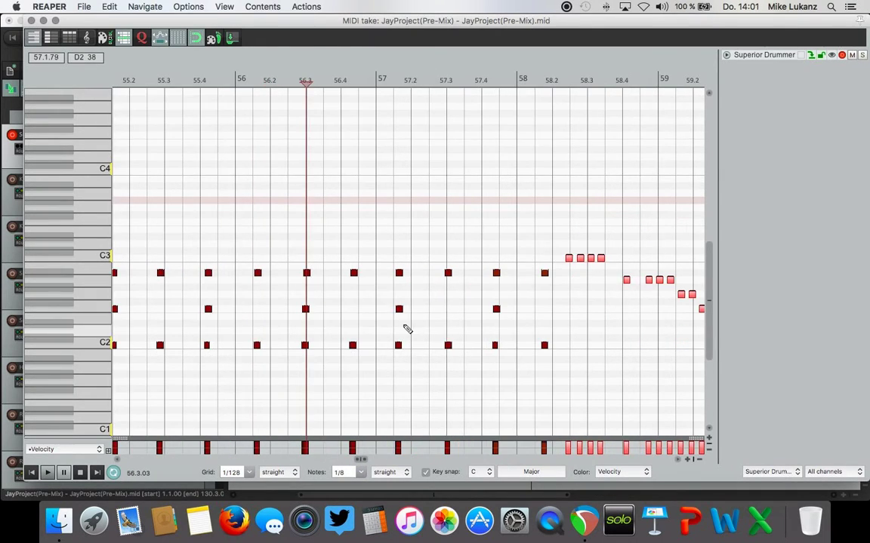
pyautogui.hscroll(3, 407, 329)
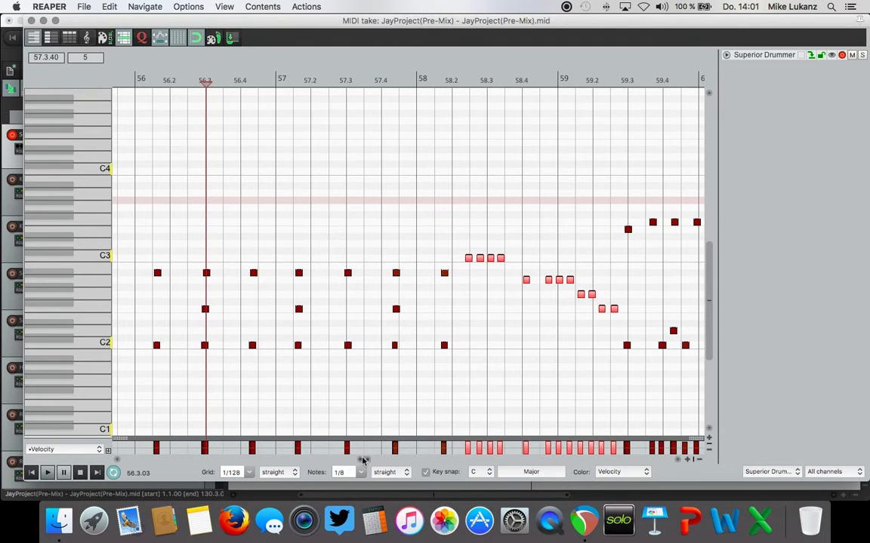
pyautogui.hscroll(3, 362, 460)
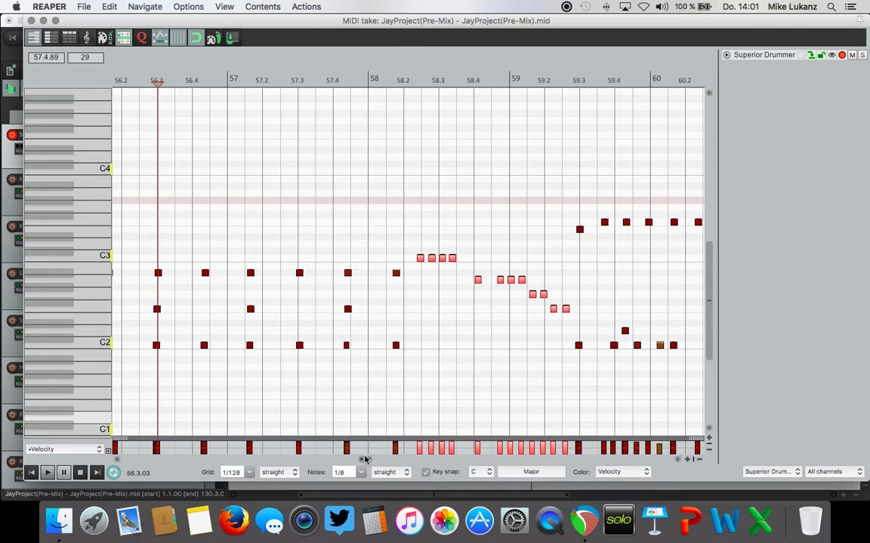
pyautogui.moveTo(365, 459); pyautogui.dragTo(498, 453)
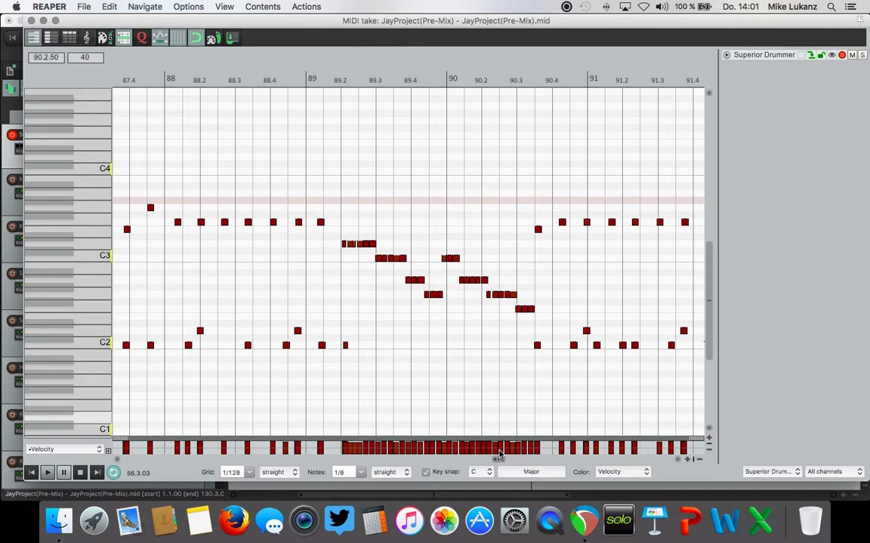
# Step: Close the editor, start playback from near bar 88, and reopen the drum MIDI item
pyautogui.scroll(3, 476, 419)
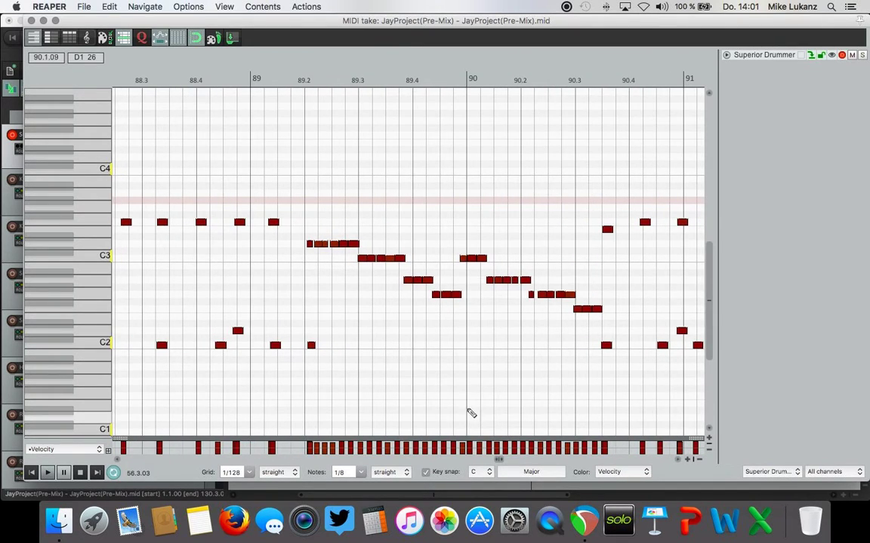
pyautogui.click(23, 19)
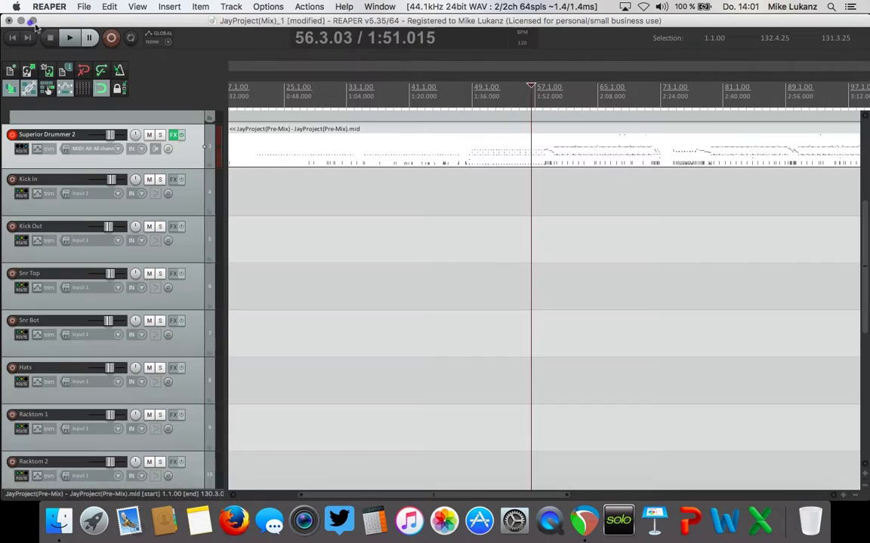
pyautogui.scroll(-1, 684, 135)
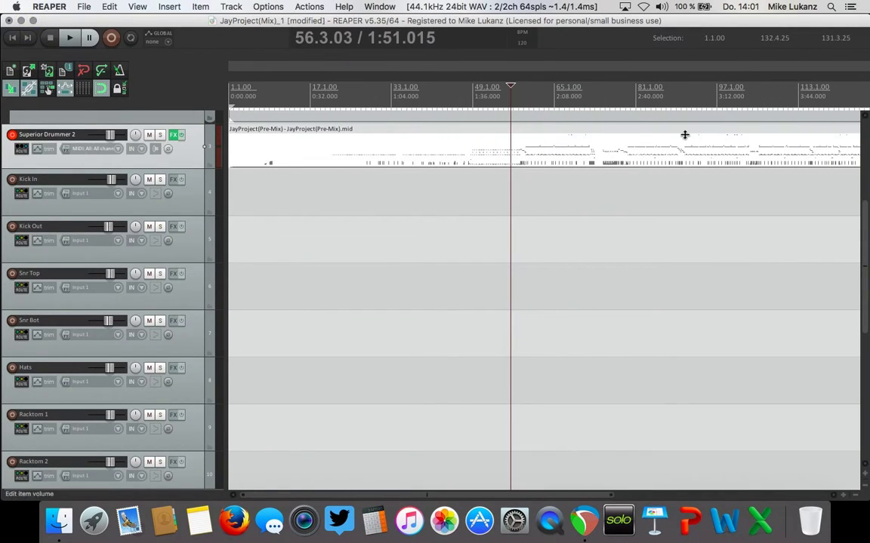
pyautogui.hscroll(3, 670, 132)
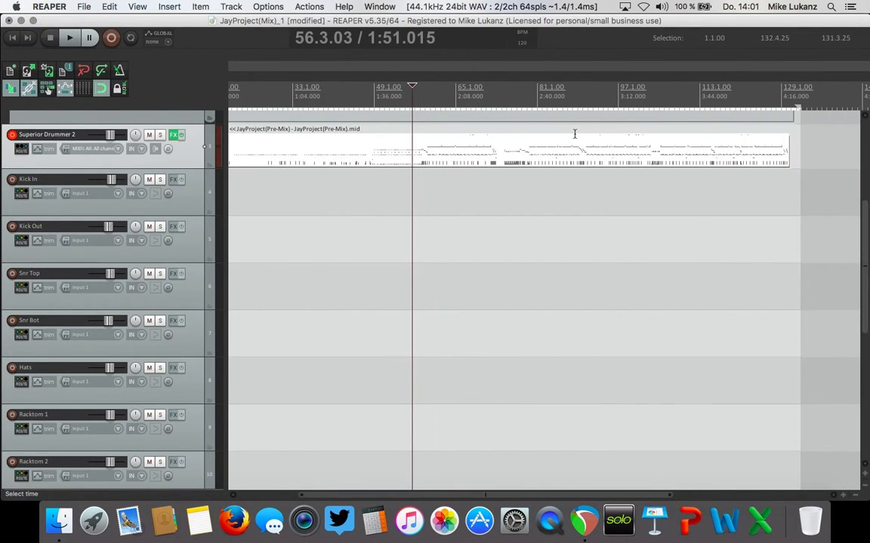
pyautogui.click(570, 134)
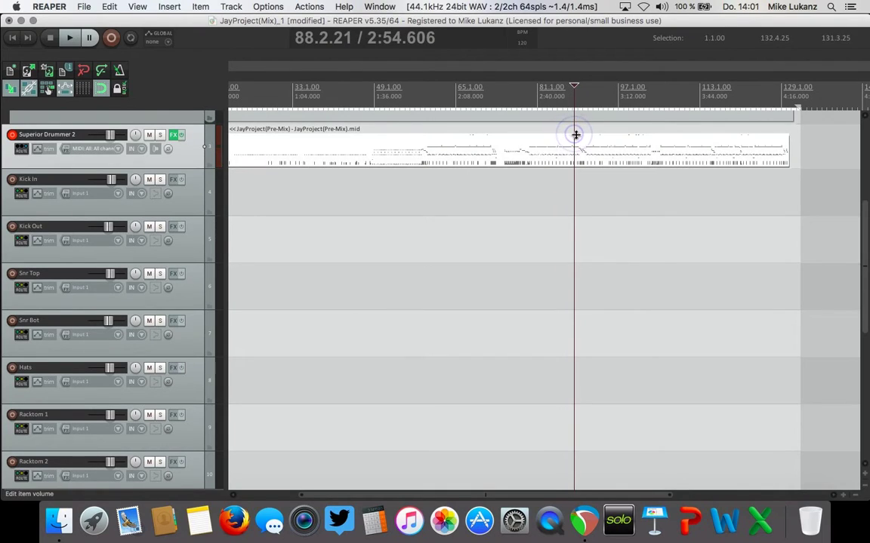
pyautogui.press('space')
pyautogui.doubleClick(578, 145)
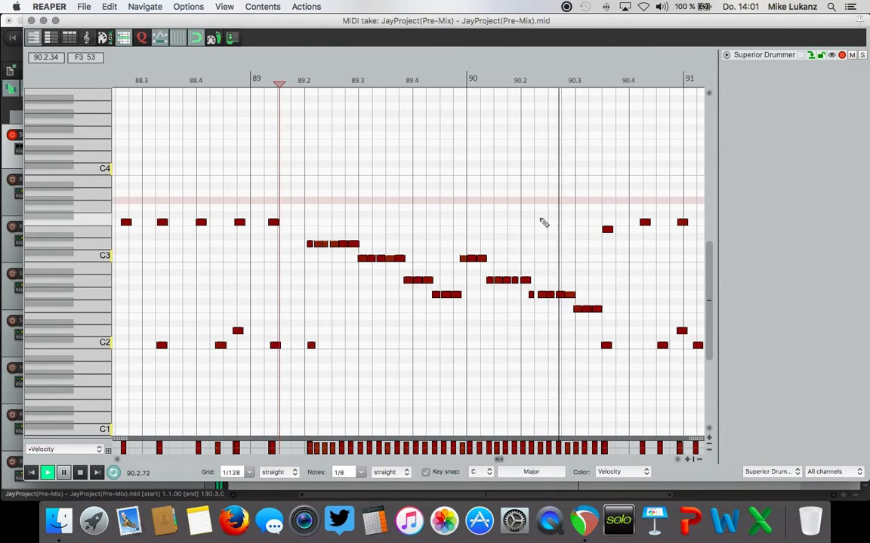
pyautogui.scroll(1, 540, 224)
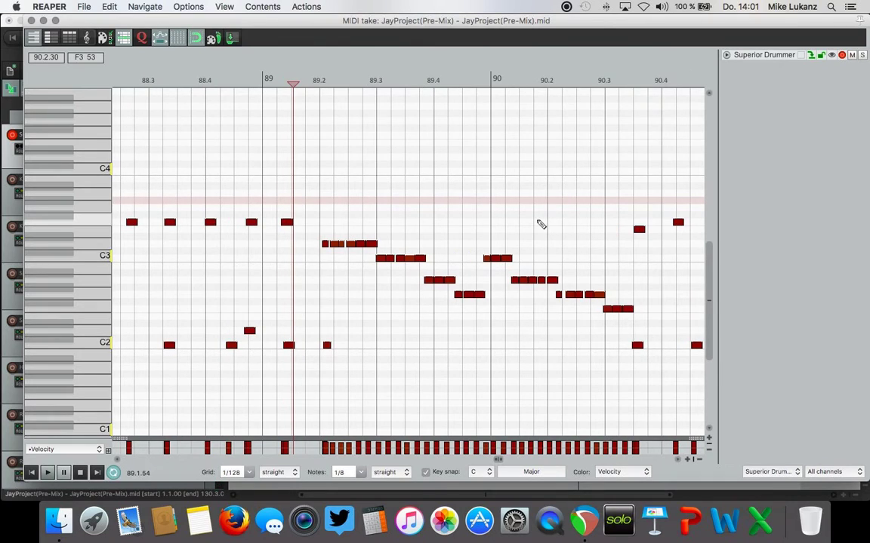
pyautogui.scroll(1, 540, 224)
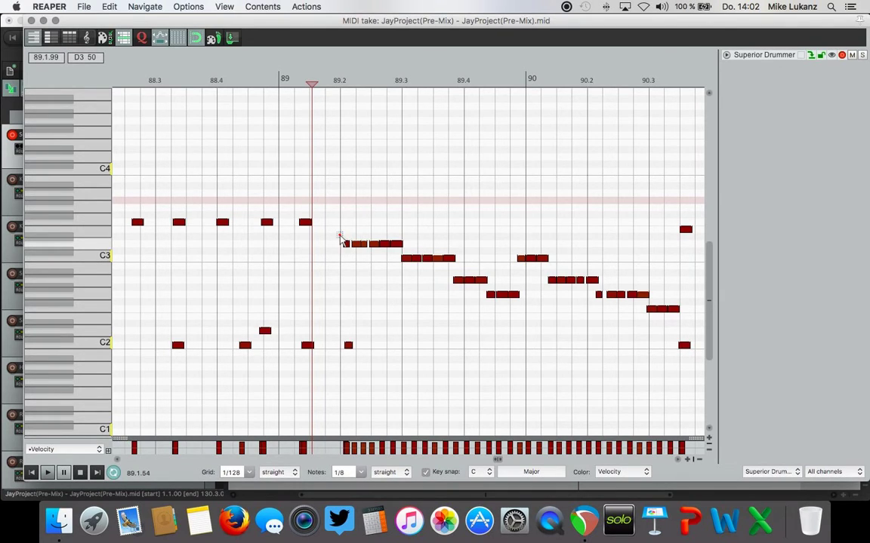
# Step: Select the tom fill notes from 89.2 to 90.4 and audition the fill twice
pyautogui.moveTo(341, 240); pyautogui.dragTo(669, 342)
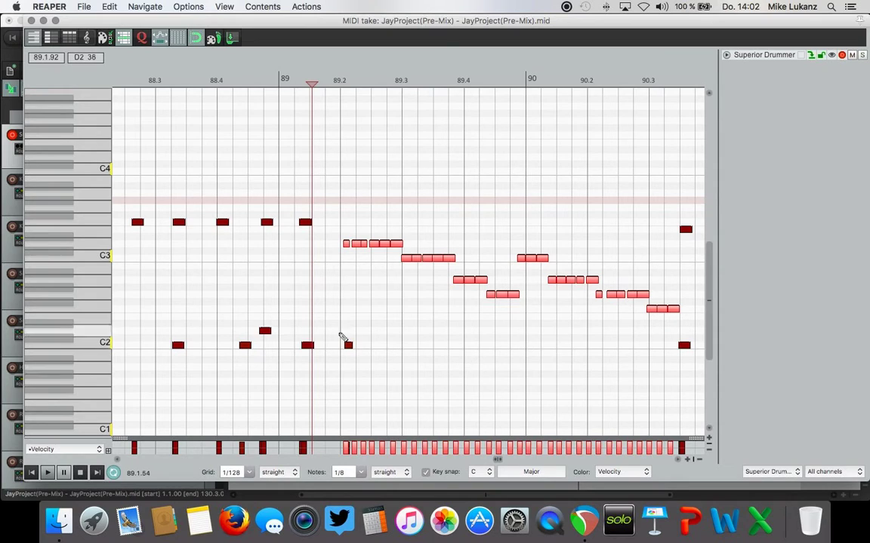
pyautogui.click(235, 291)
pyautogui.press('space')
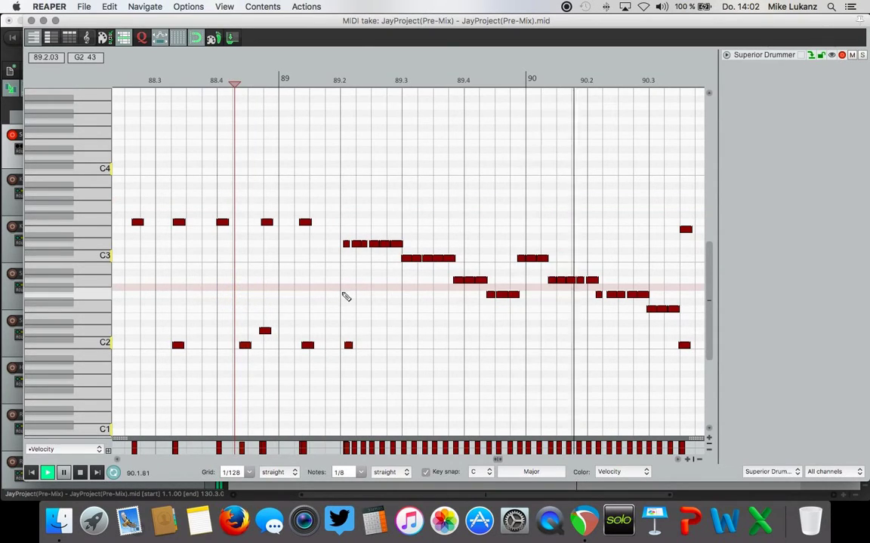
pyautogui.press('space')
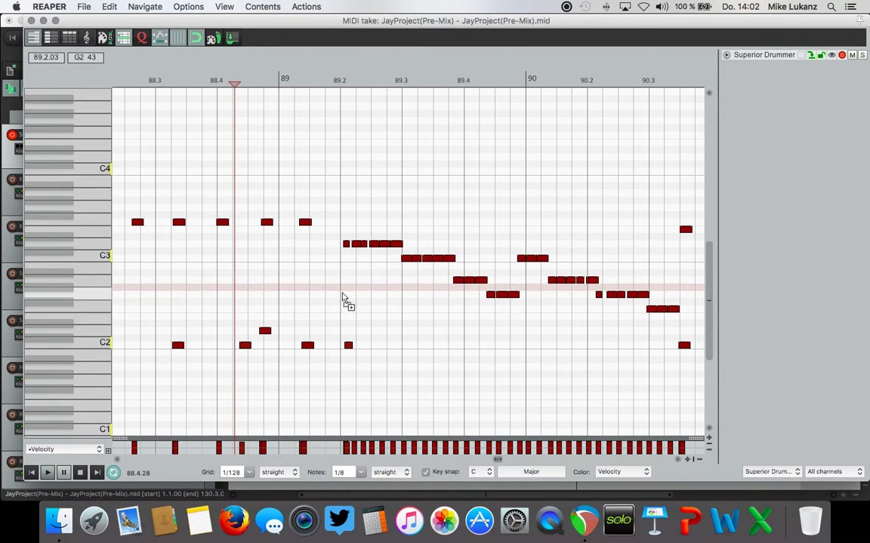
pyautogui.click(343, 298)
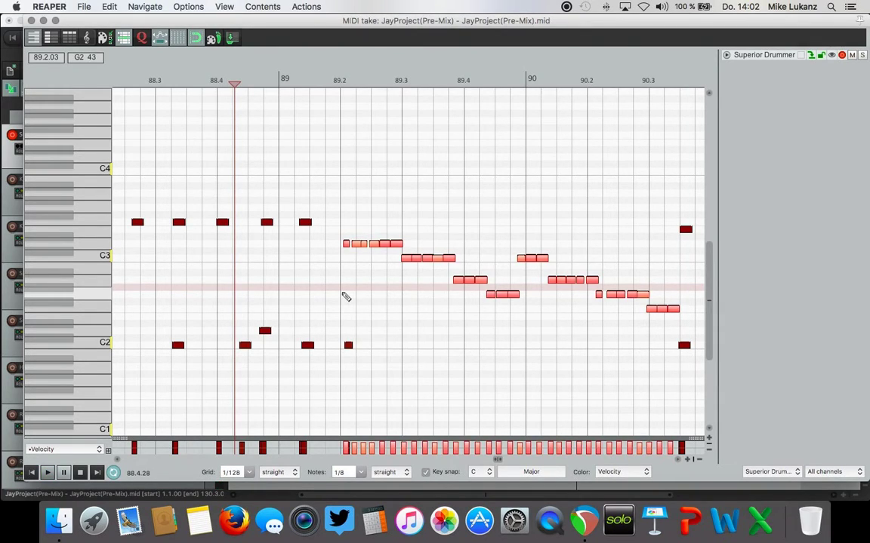
pyautogui.press('space')
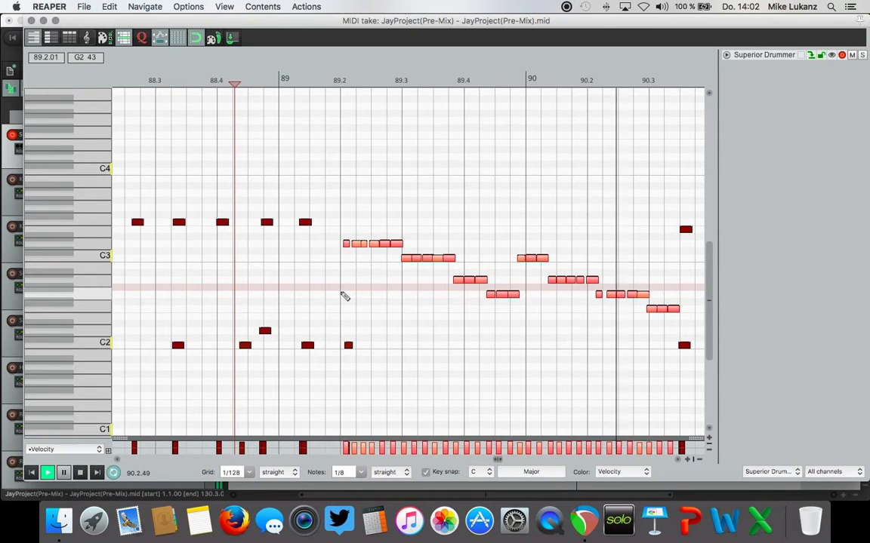
pyautogui.press('space')
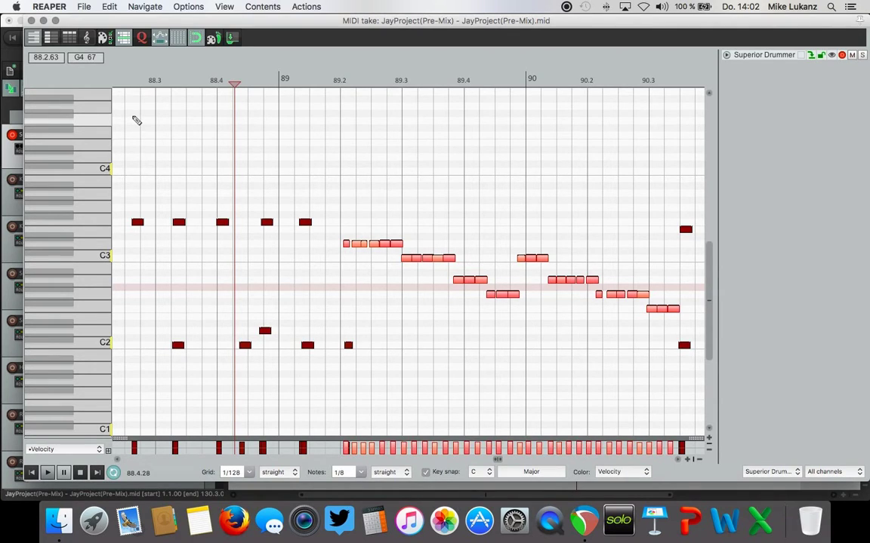
# Step: Close the MIDI editor and open Superior Drummer 2 from track 3's FX, repositioning its window
pyautogui.click(31, 20)
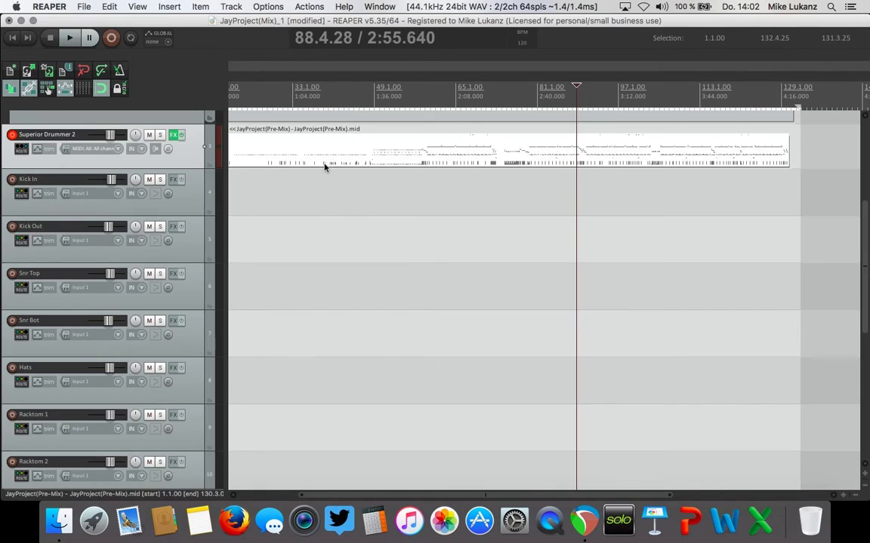
pyautogui.click(173, 134)
pyautogui.moveTo(385, 121); pyautogui.dragTo(318, 40)
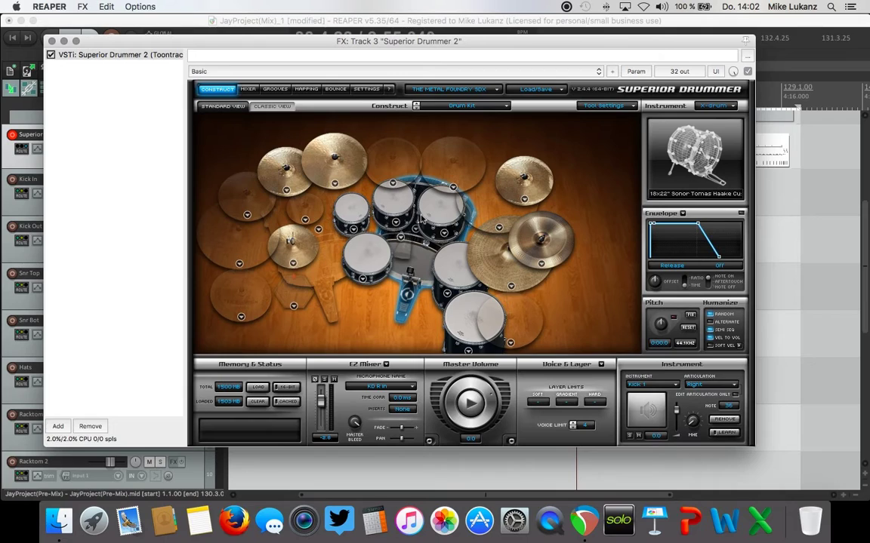
# Step: Select the small rack tom, then Racktom 3 (10x14" Sonor) to show its pitch and humanize settings
pyautogui.click(353, 204)
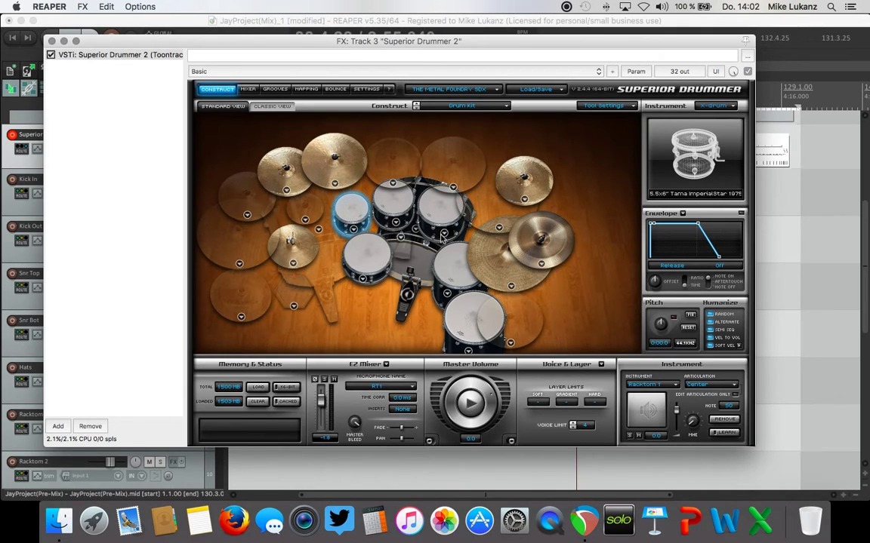
pyautogui.click(358, 198)
pyautogui.click(432, 216)
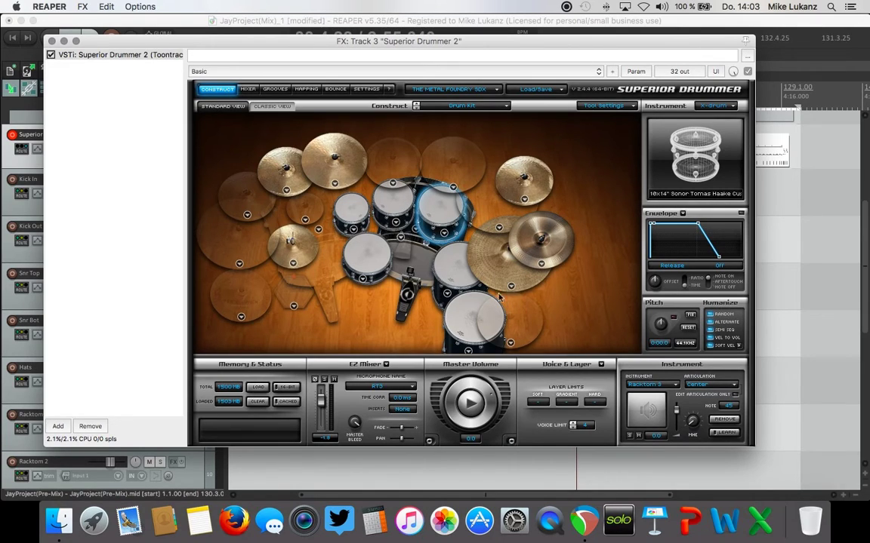
# Step: Close Superior Drummer, briefly reopen the drum MIDI item zoomed out, then close the MIDI editor
pyautogui.click(50, 41)
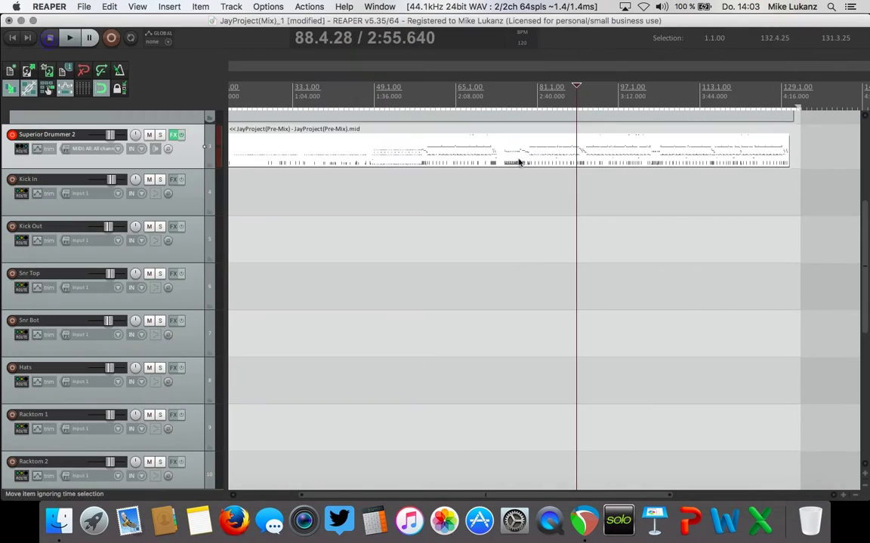
pyautogui.doubleClick(578, 141)
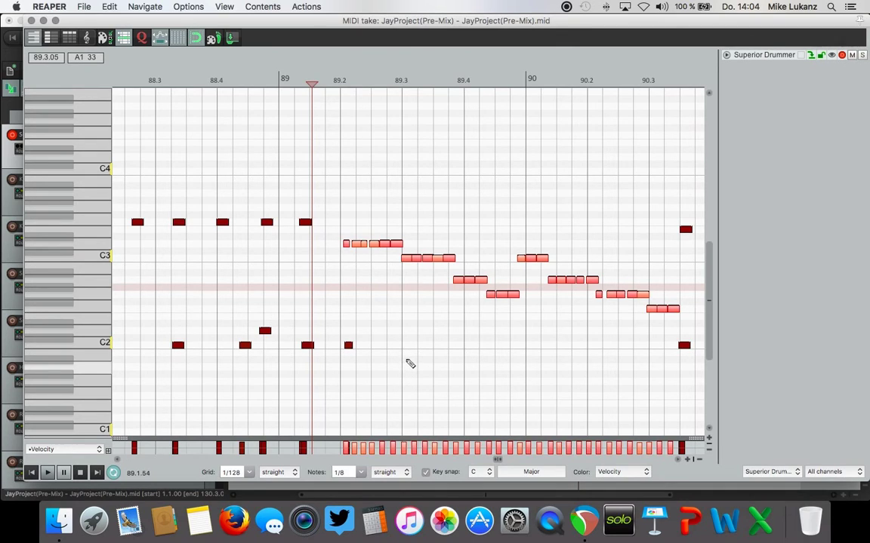
pyautogui.scroll(-1, 410, 364)
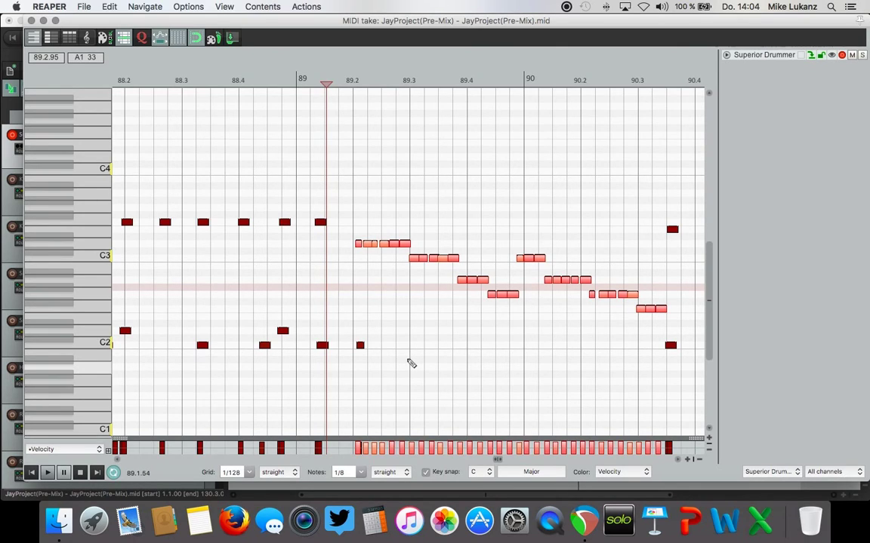
pyautogui.scroll(-1, 410, 363)
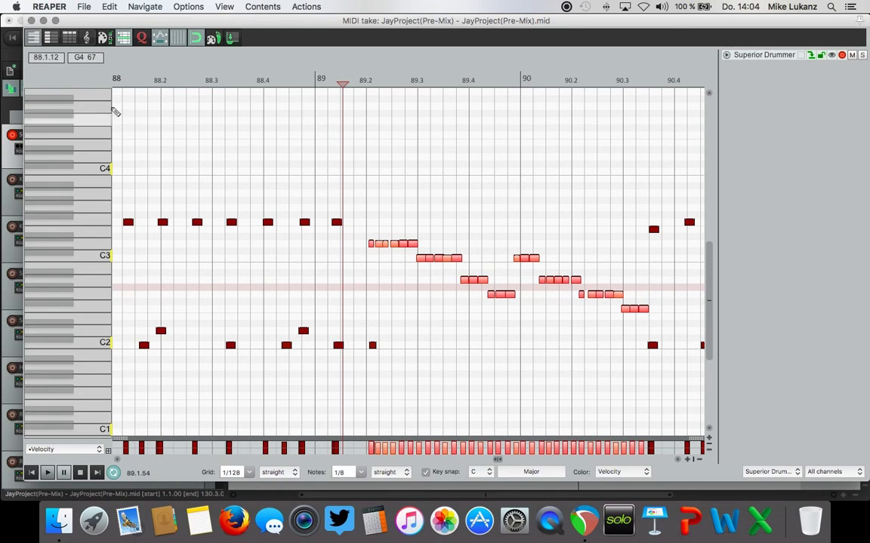
pyautogui.click(27, 20)
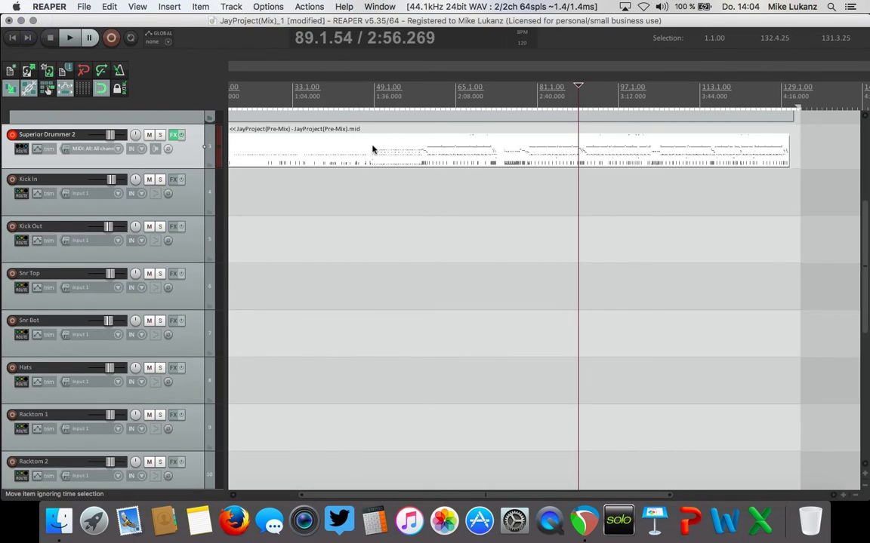